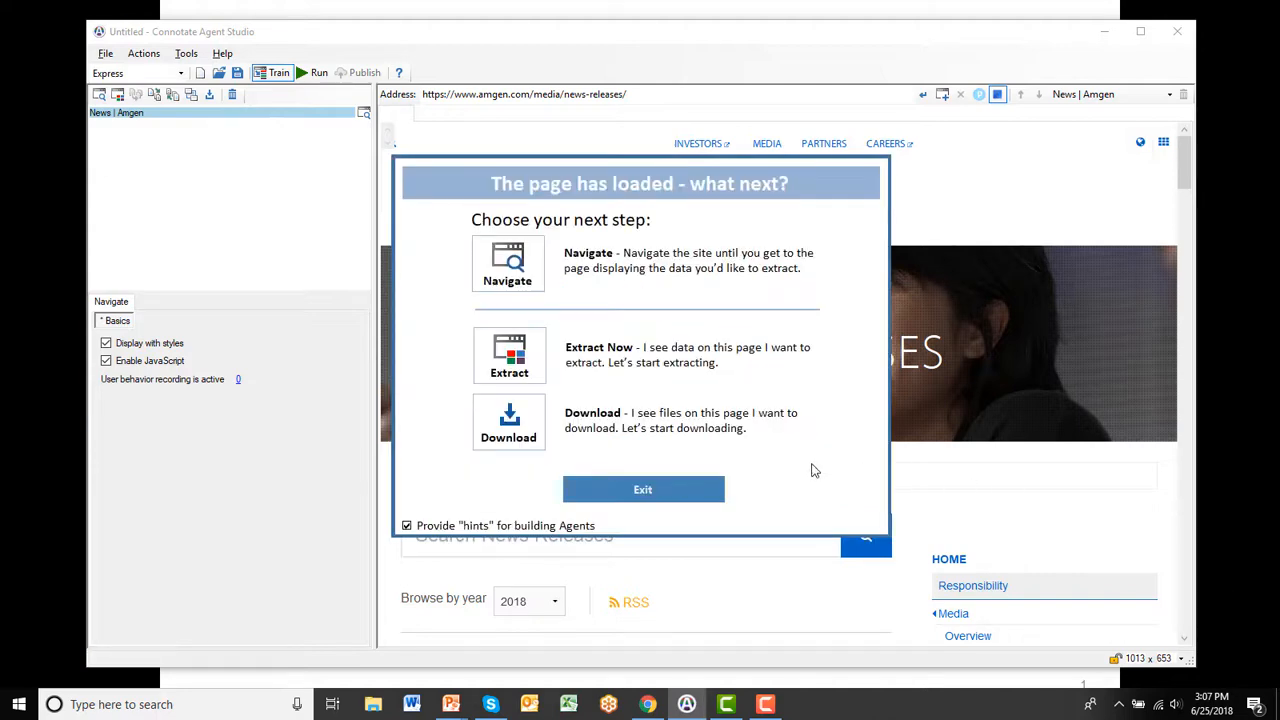
Start extracting data from the news releases page and change its schema to PressRelease.
left_click(506, 358)
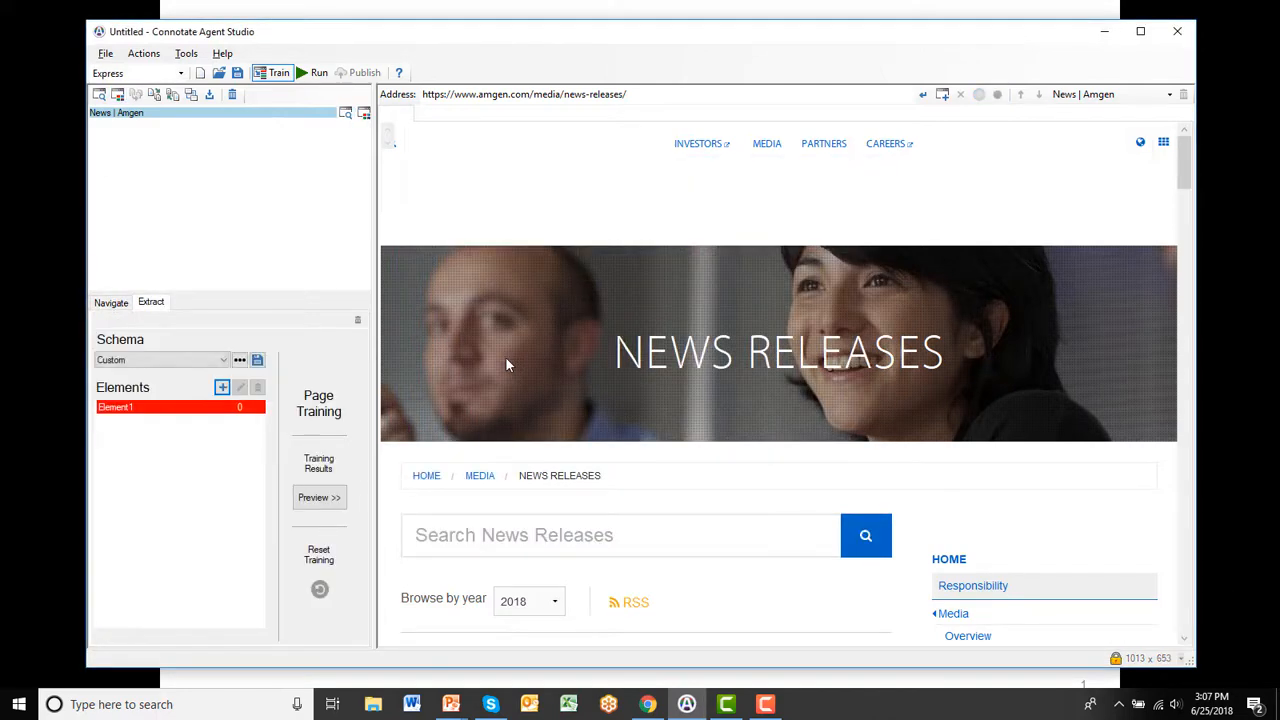
left_click(223, 361)
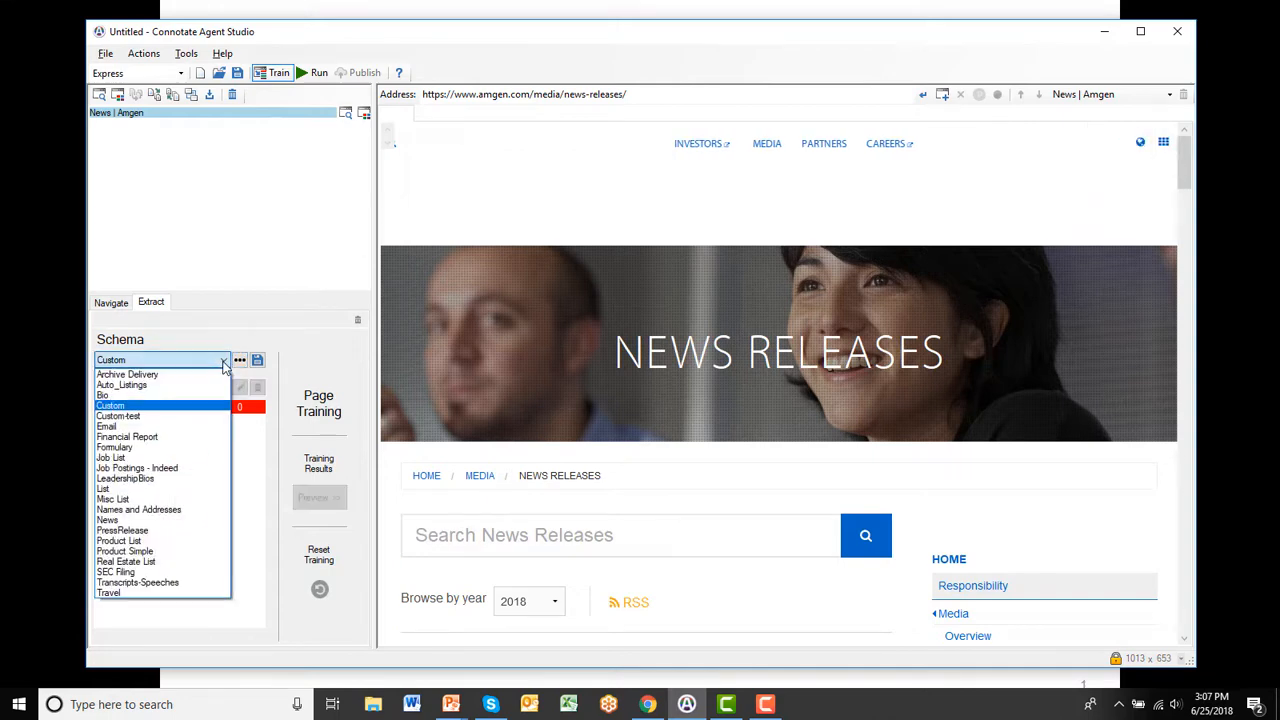
left_click(141, 531)
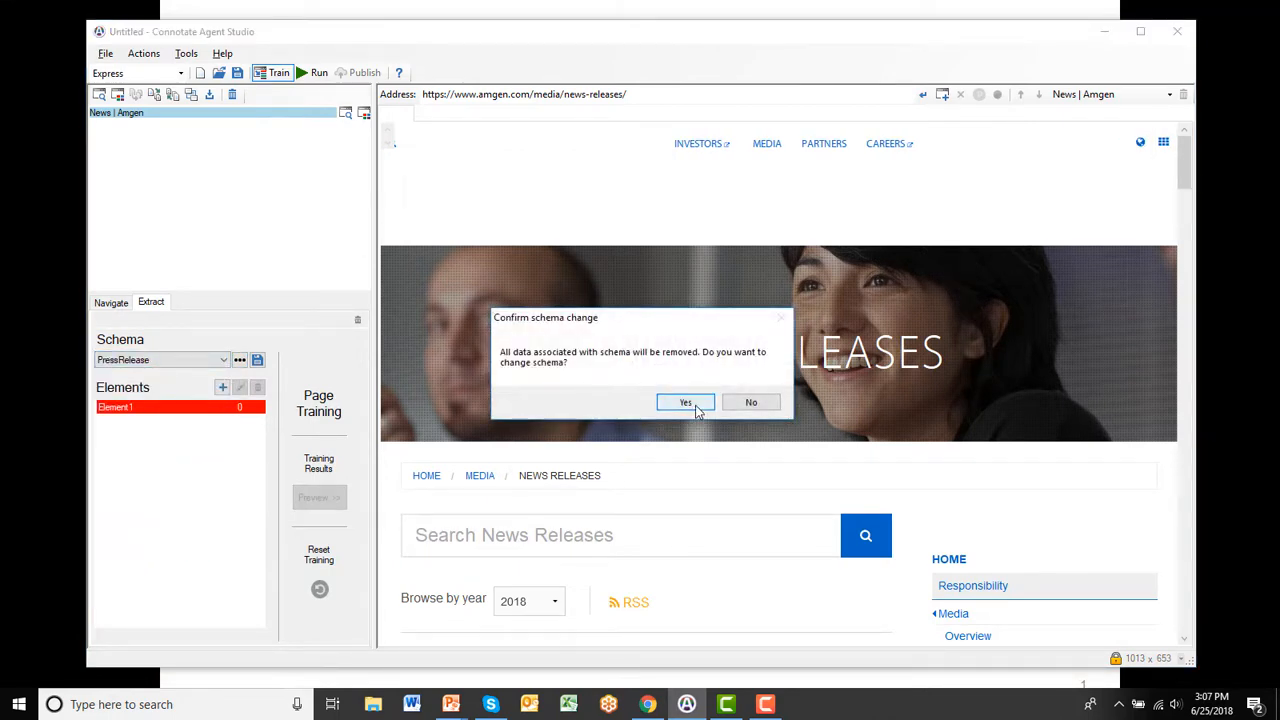
left_click(697, 405)
Label the first news release title as Headline, its date as Date, and the June 2018 heading as Month.
scroll(736, 490, "down", 2)
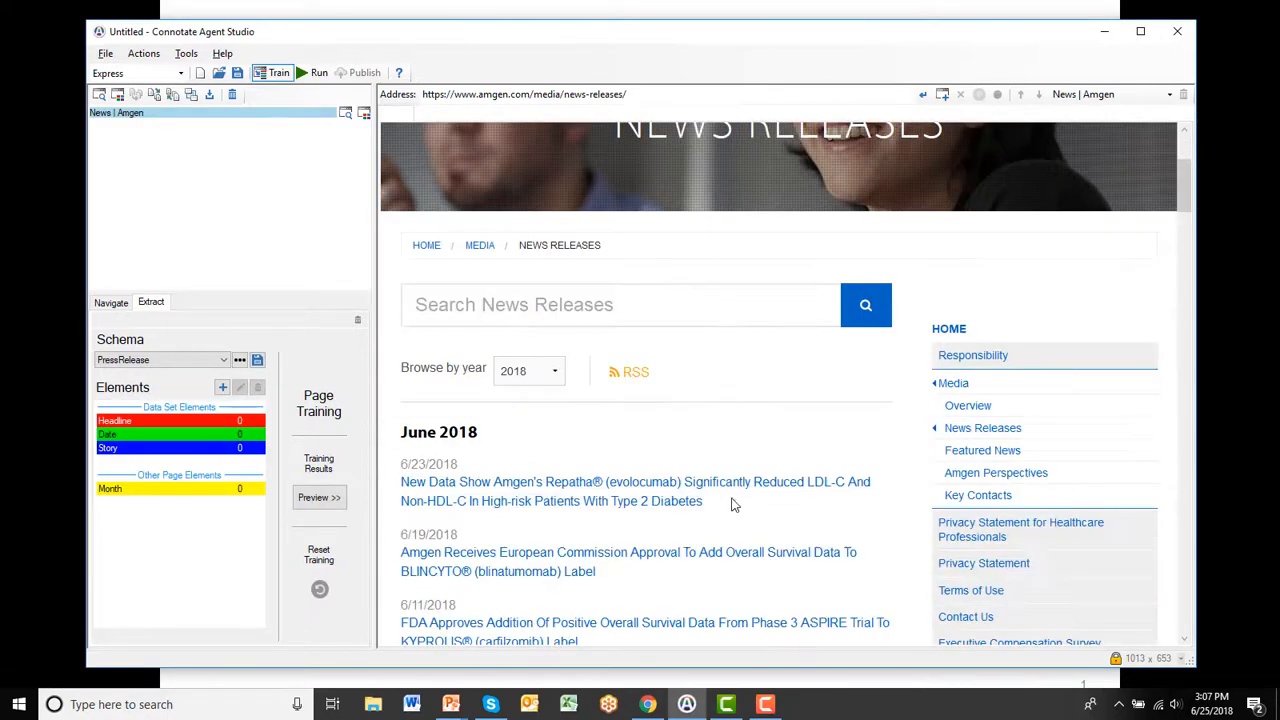
left_click(556, 508)
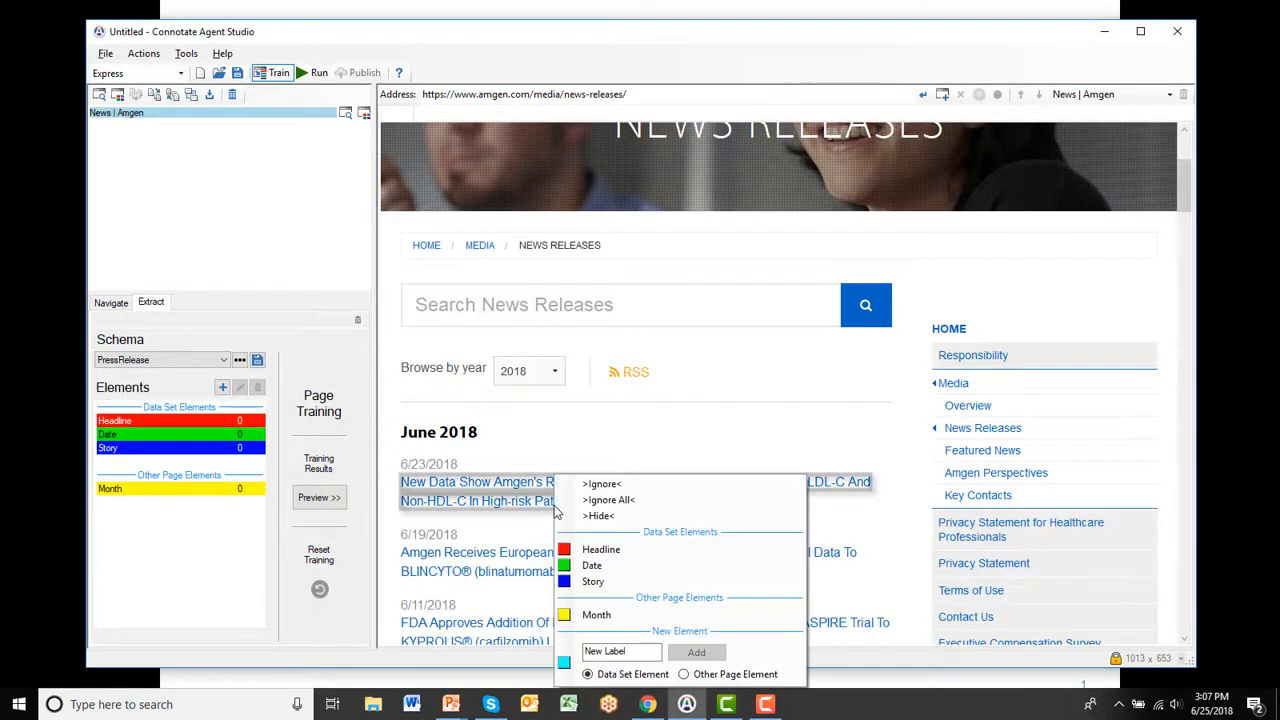
left_click(598, 549)
left_click(430, 470)
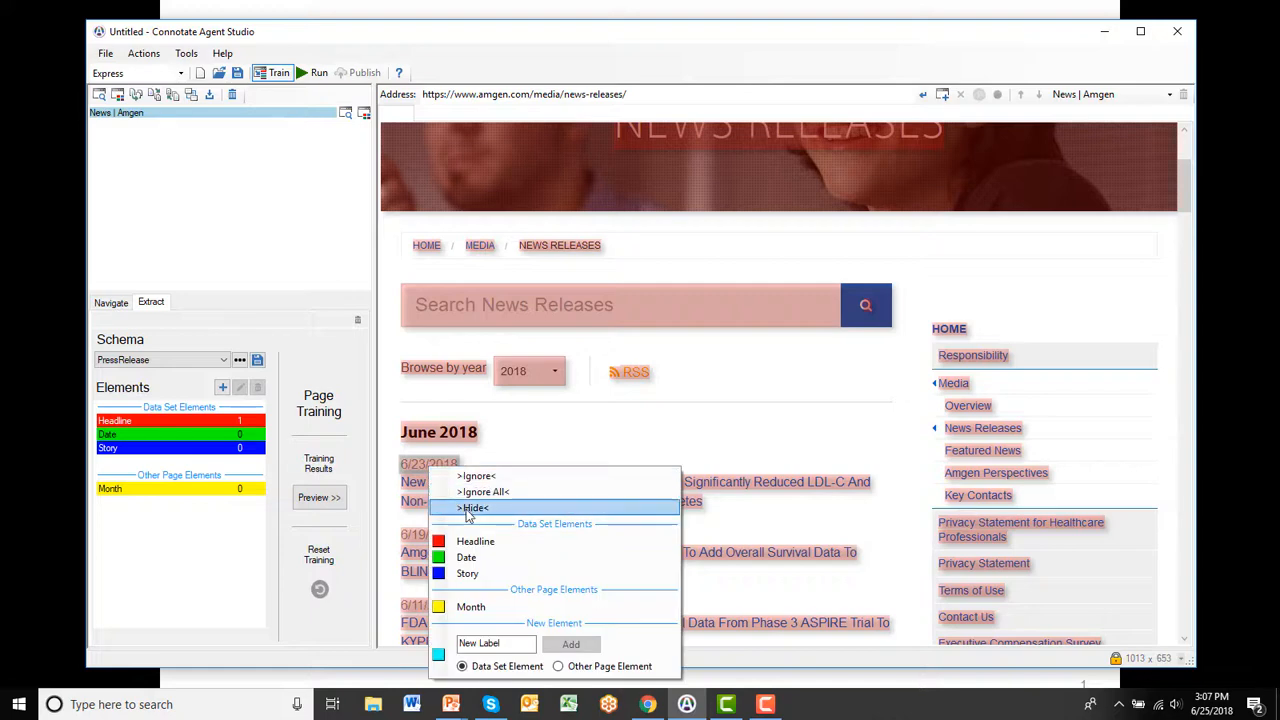
left_click(480, 556)
left_click(456, 438)
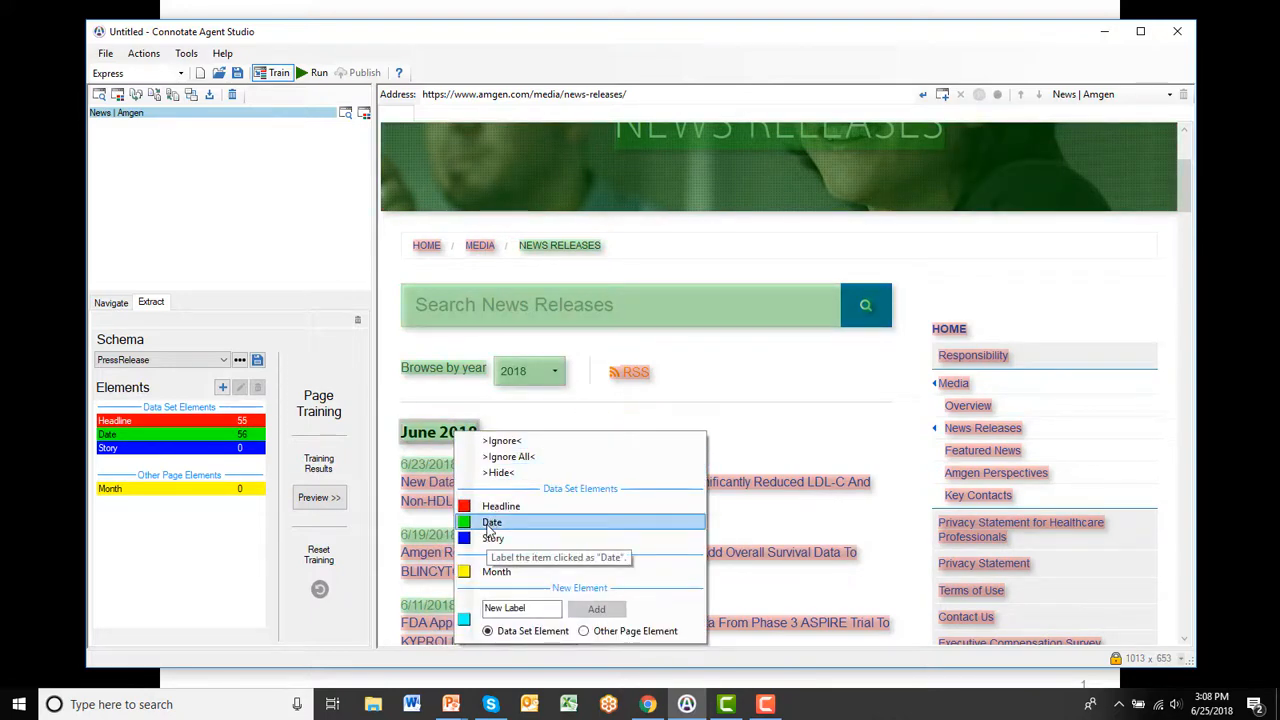
left_click(497, 572)
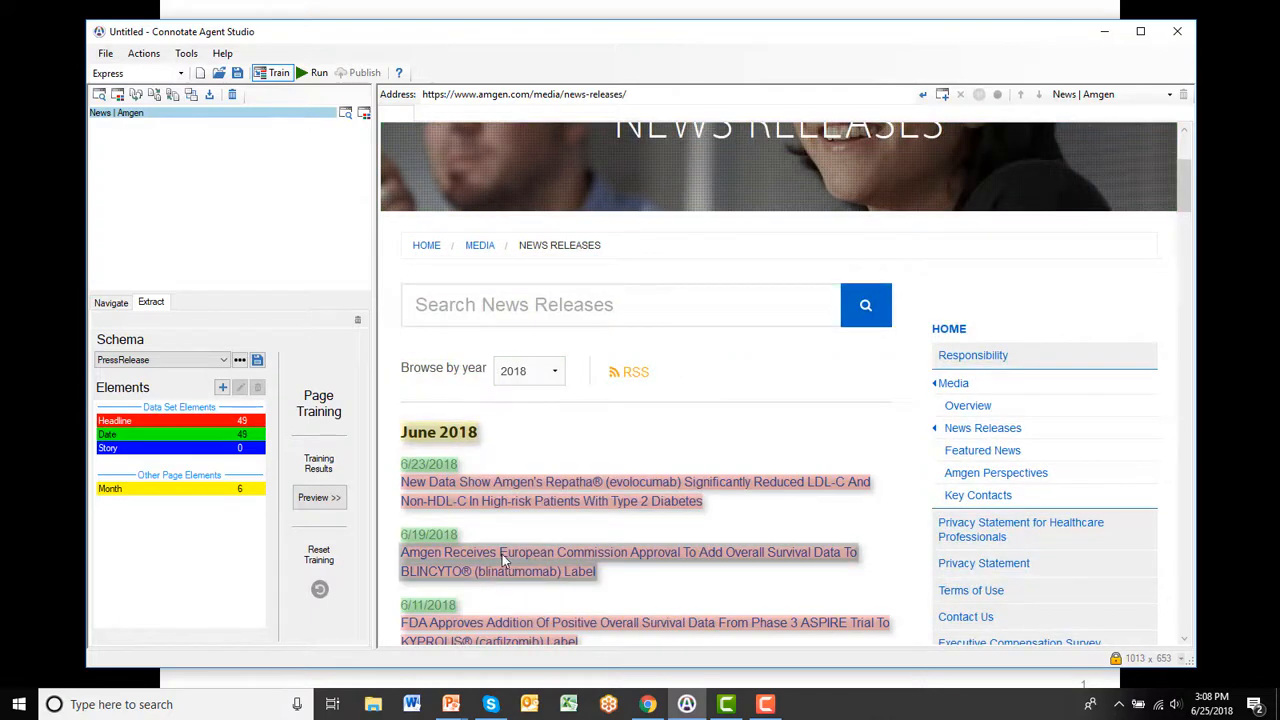
Add a Get Details action that follows the Headline element and generate its set of linked pages.
left_click(143, 54)
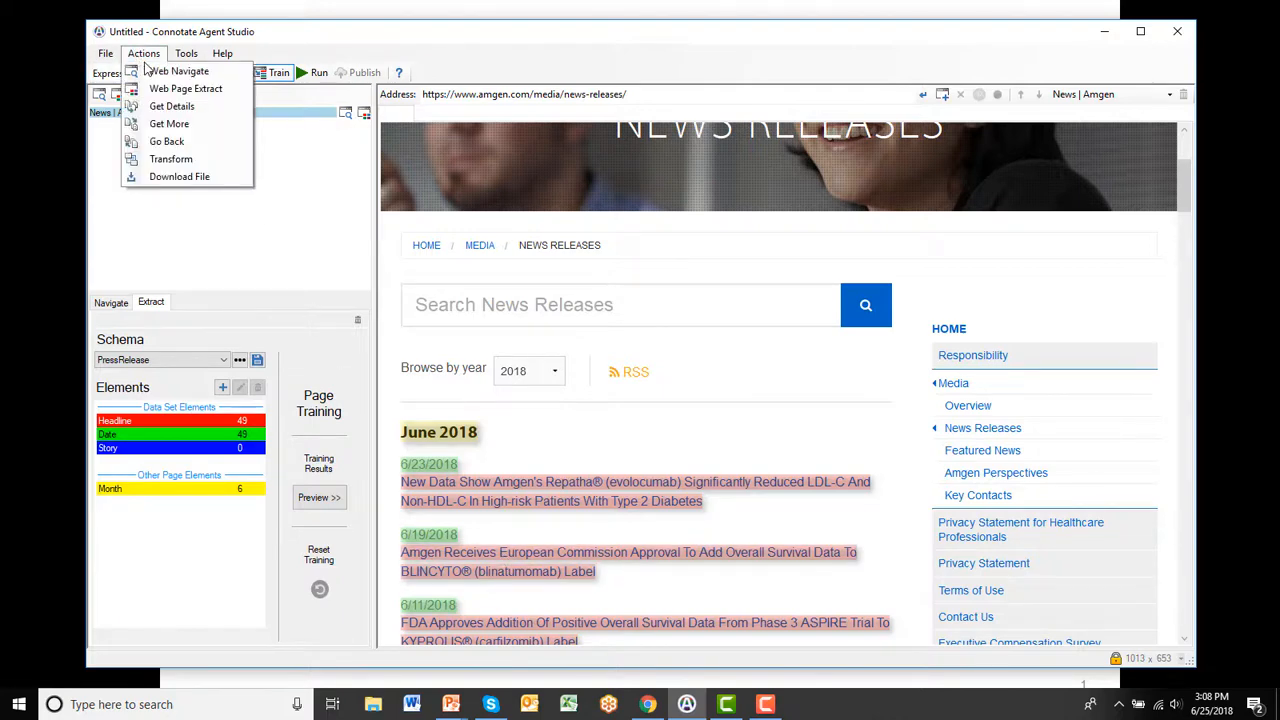
left_click(171, 106)
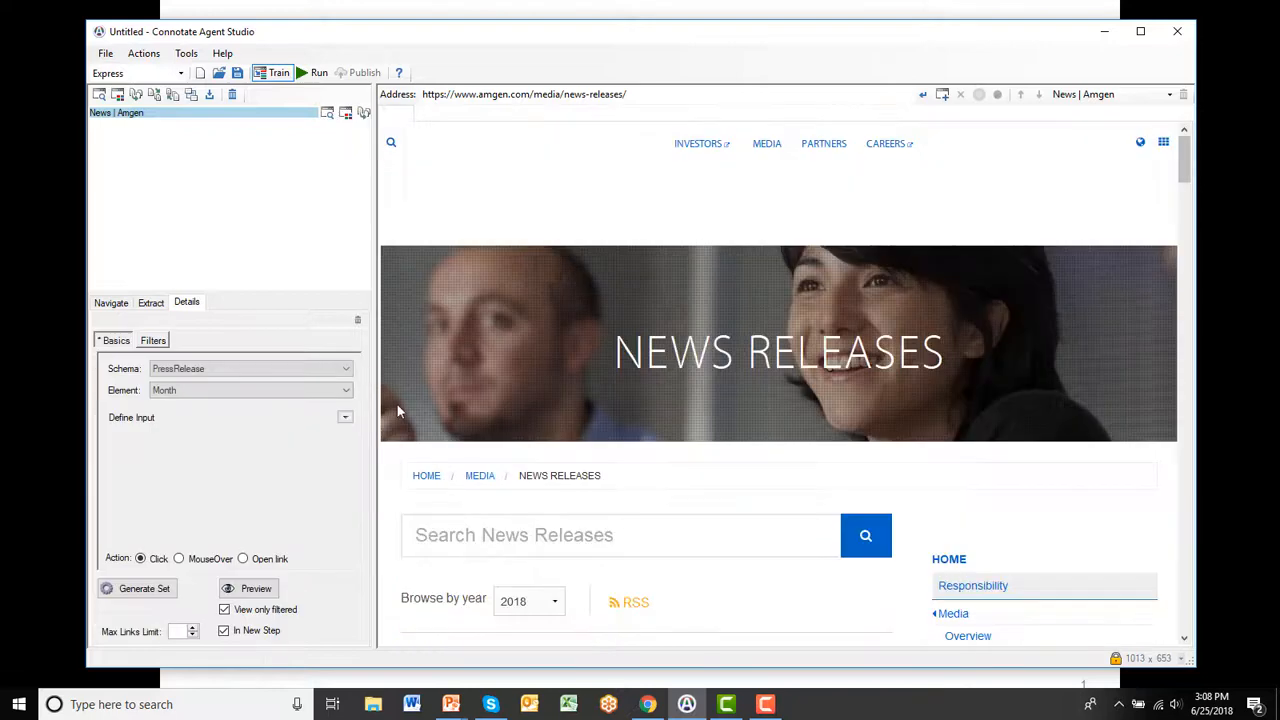
left_click(345, 391)
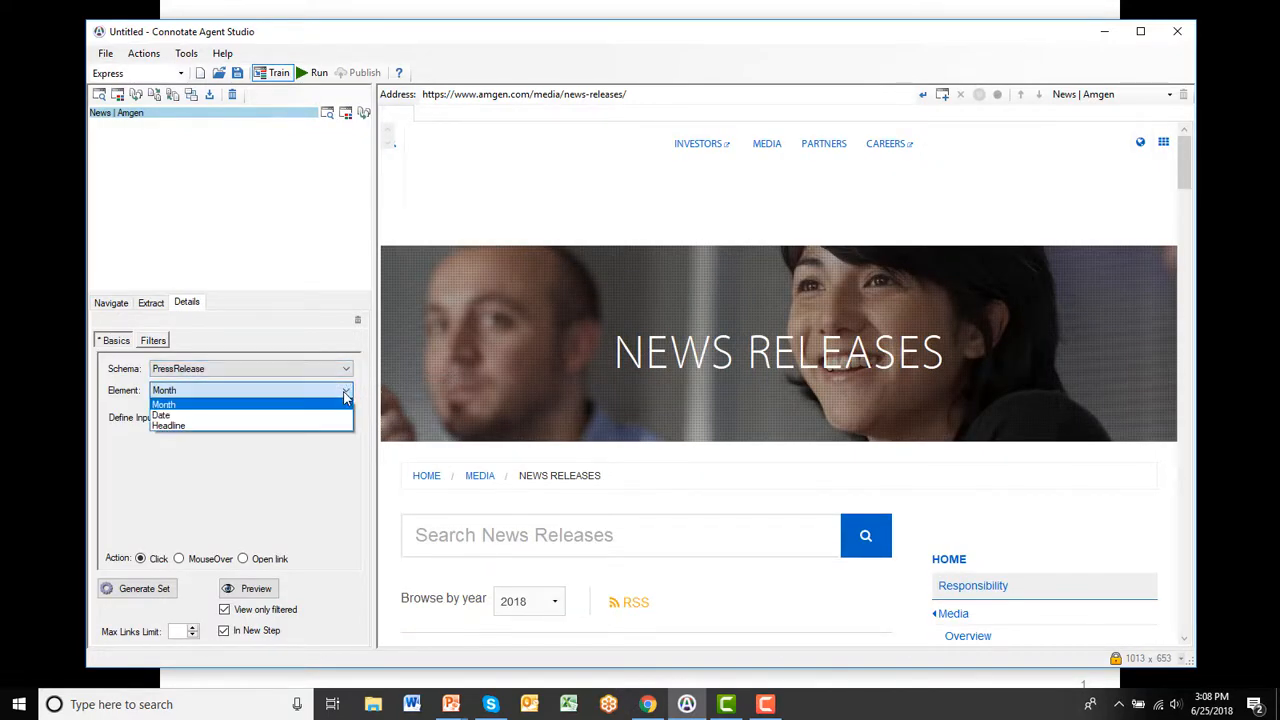
left_click(212, 426)
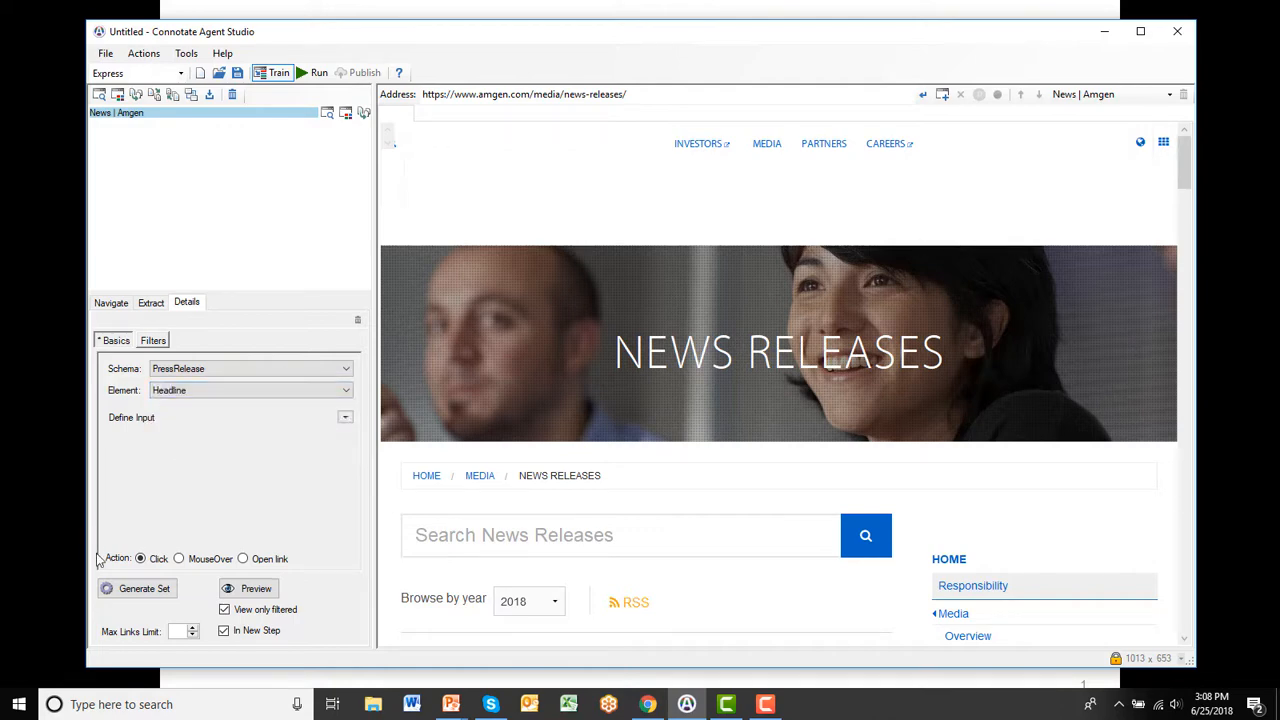
left_click(138, 590)
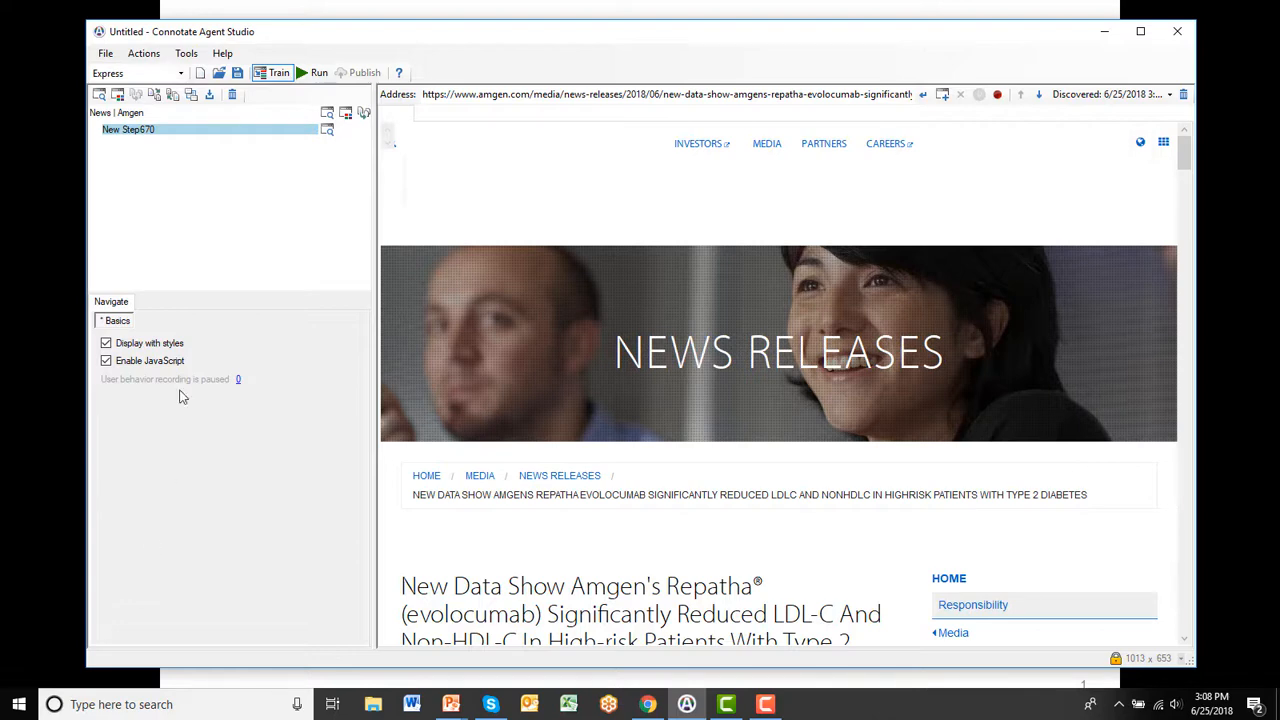
Add a Web Page Extract action to the article page step and change its schema to PressRelease.
left_click(143, 53)
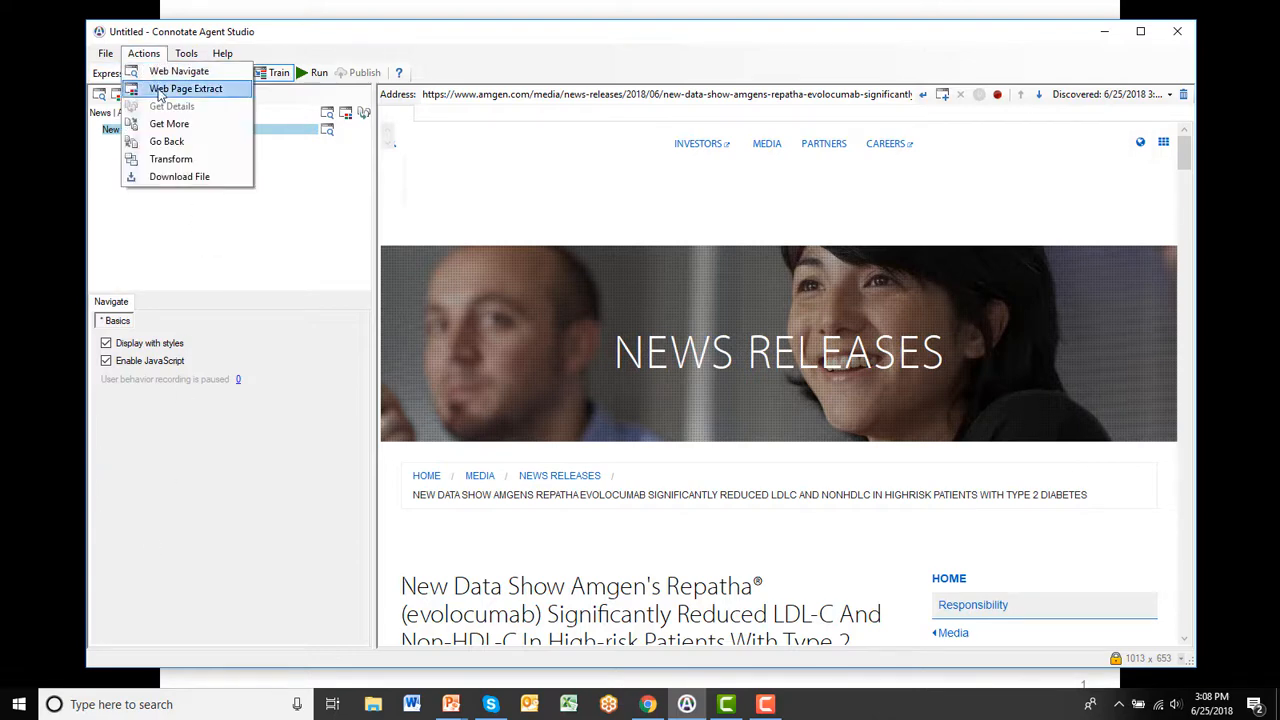
left_click(160, 90)
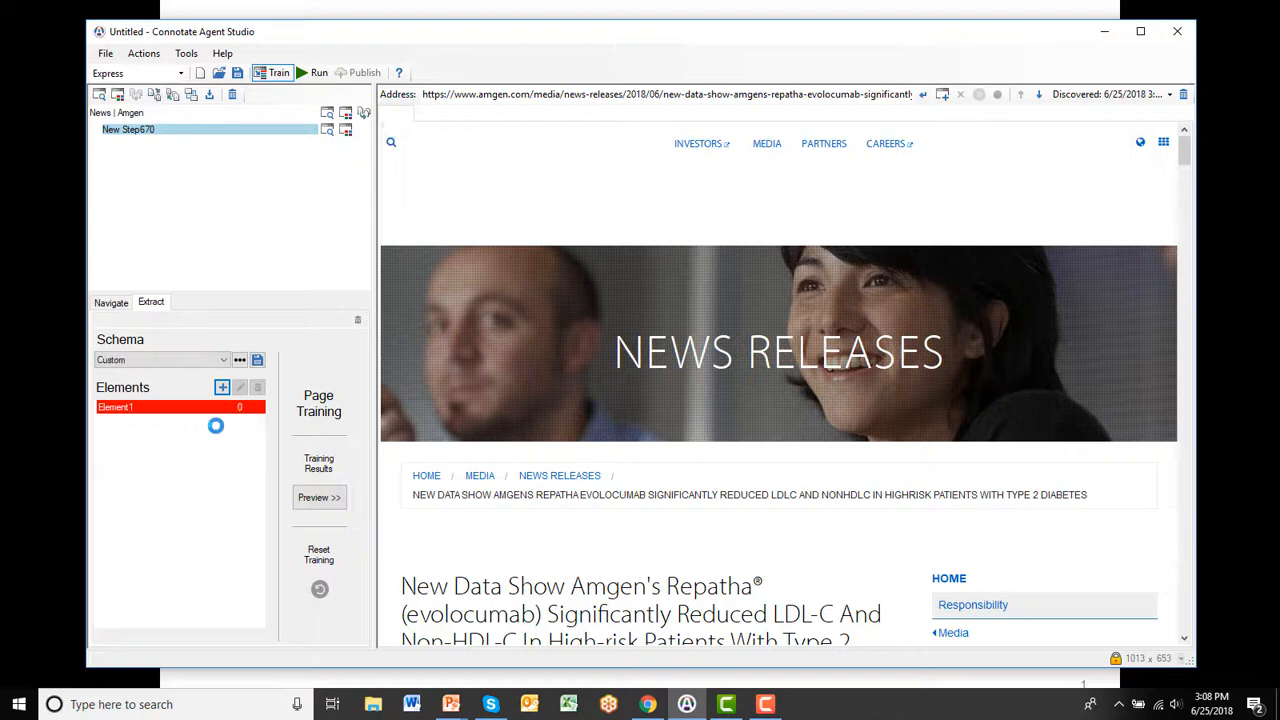
left_click(223, 360)
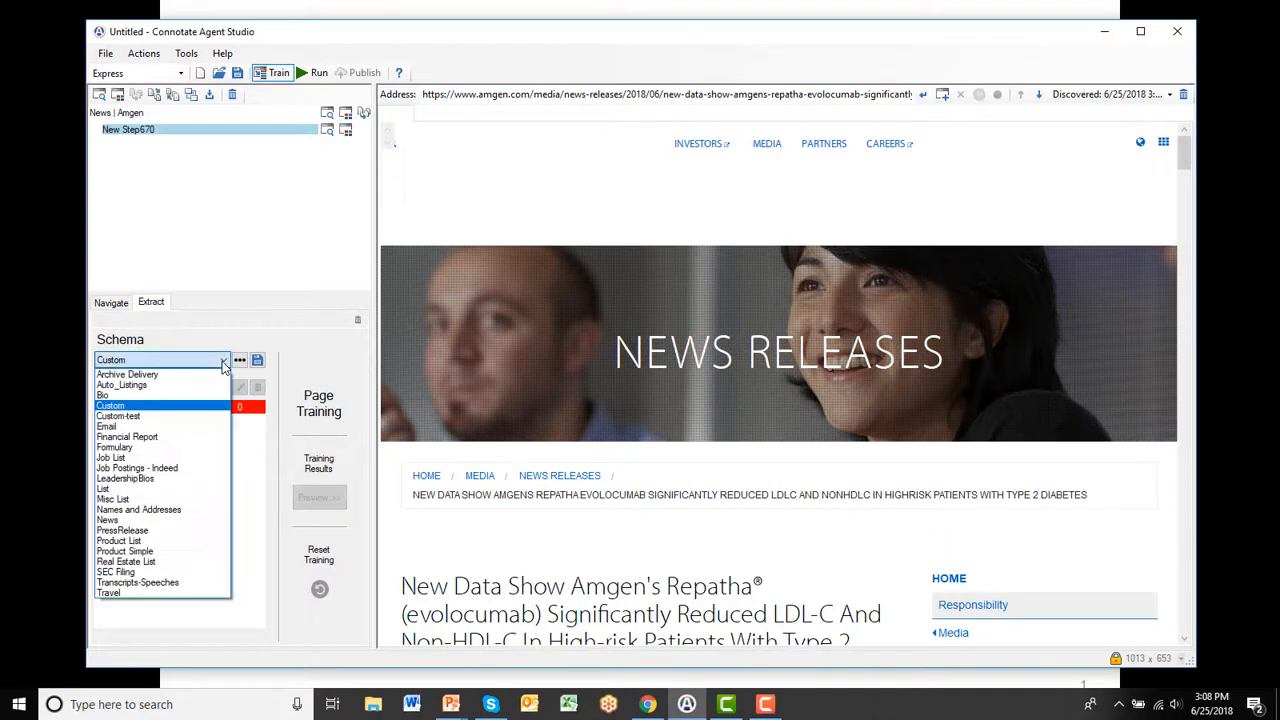
left_click(158, 531)
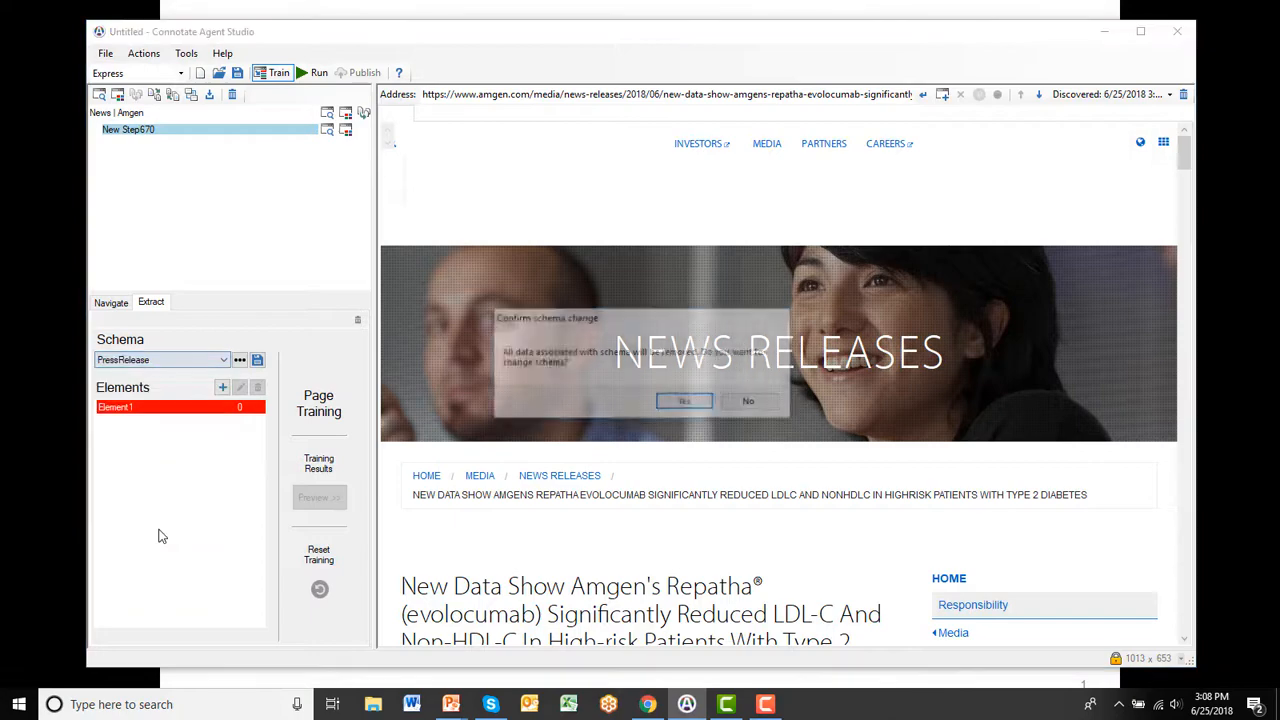
left_click(686, 402)
Label the article's opening body paragraph, starting with THOUSAND OAKS, as Story.
scroll(871, 572, "down", 2)
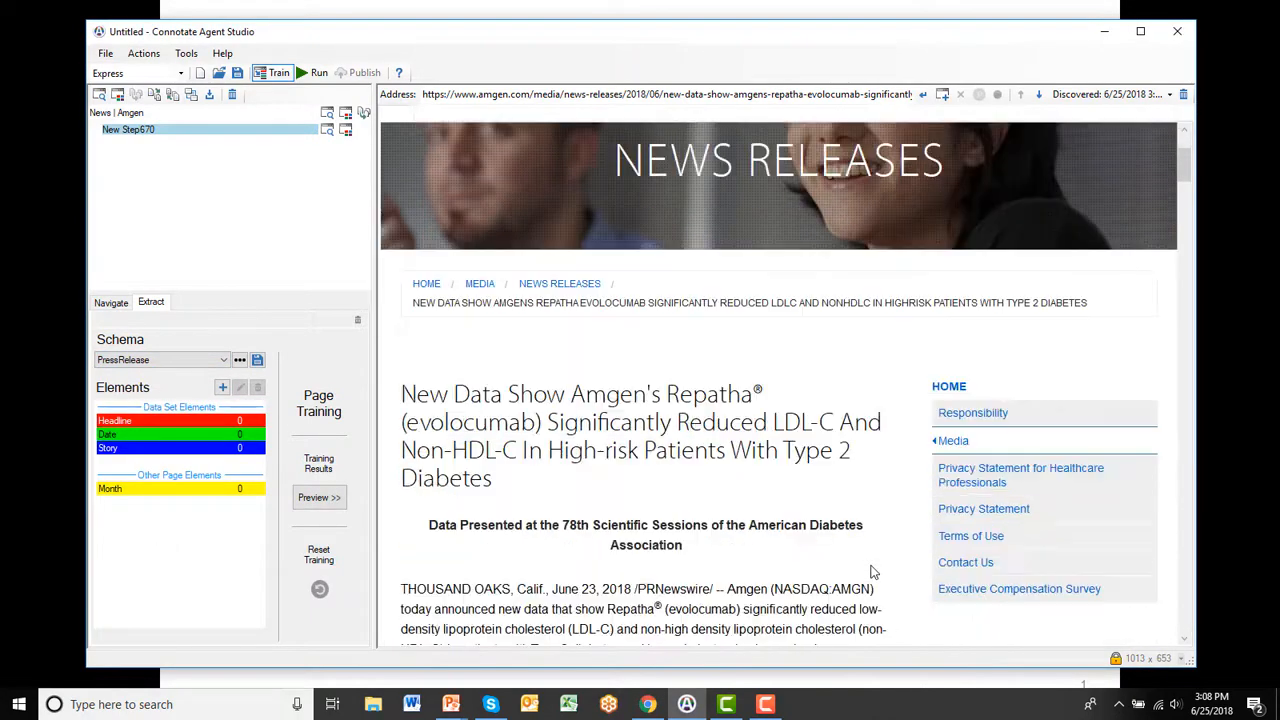
scroll(871, 572, "down", 1)
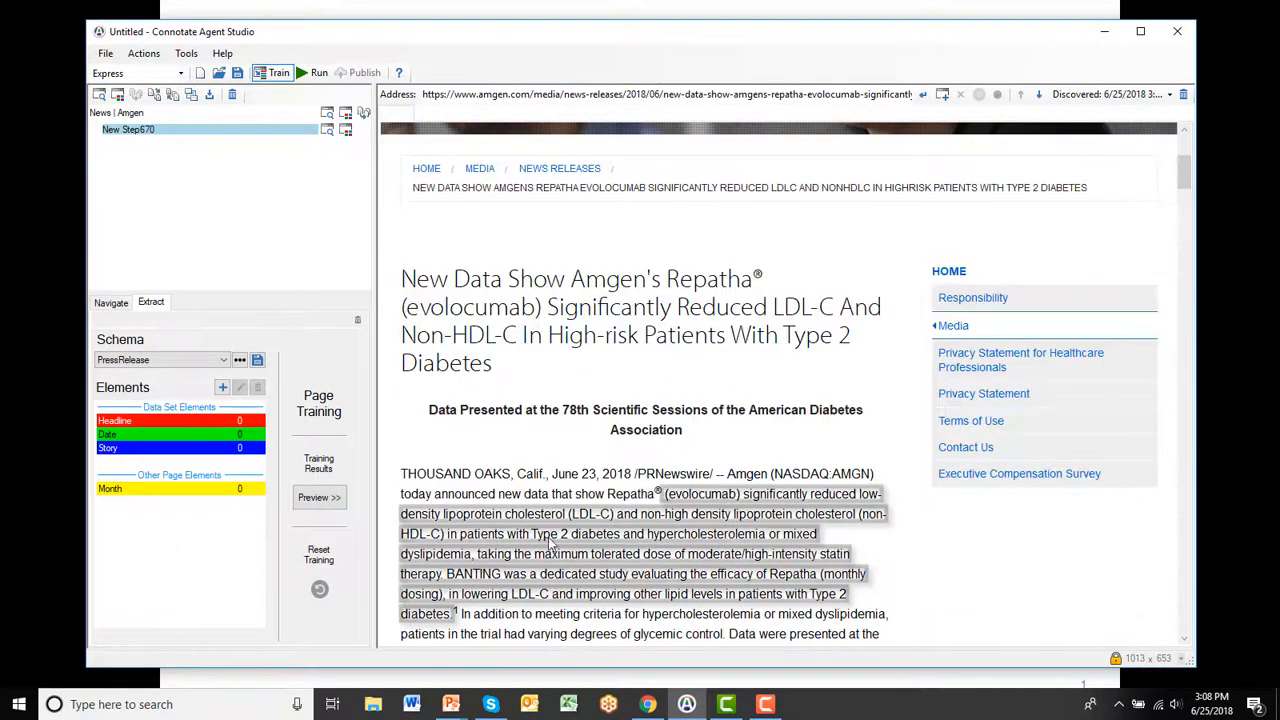
right_click(464, 480)
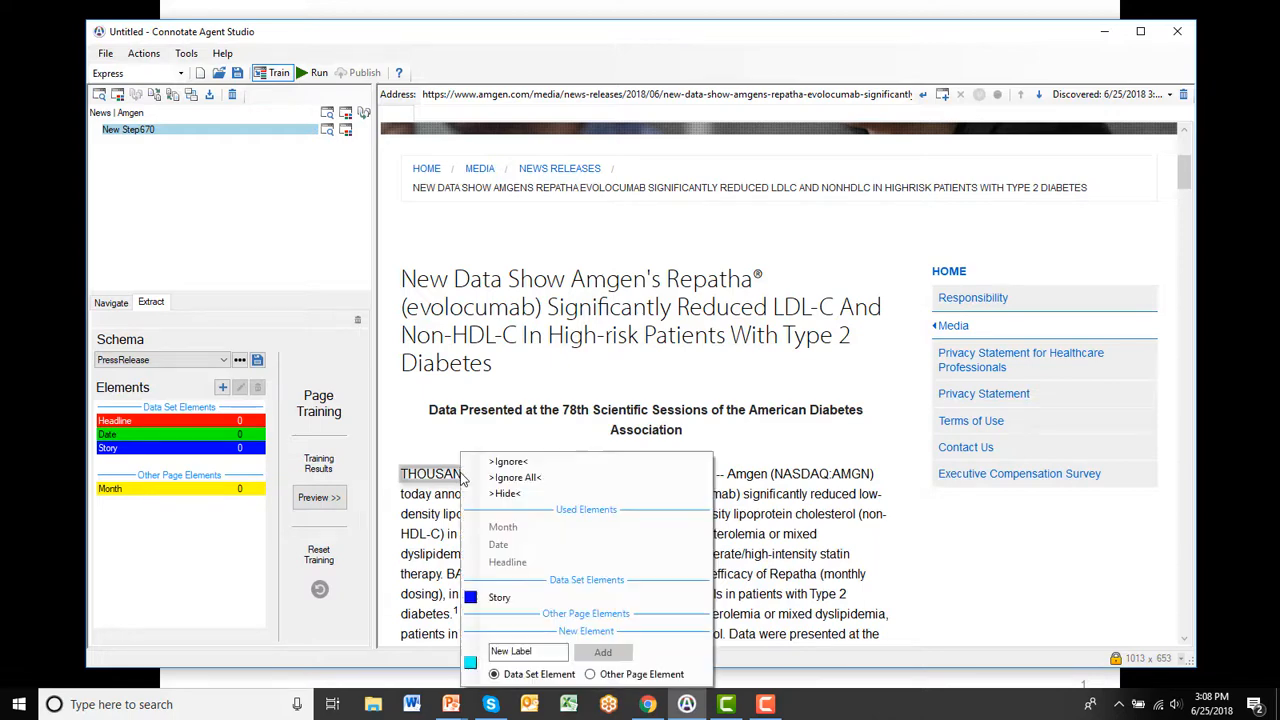
left_click(500, 598)
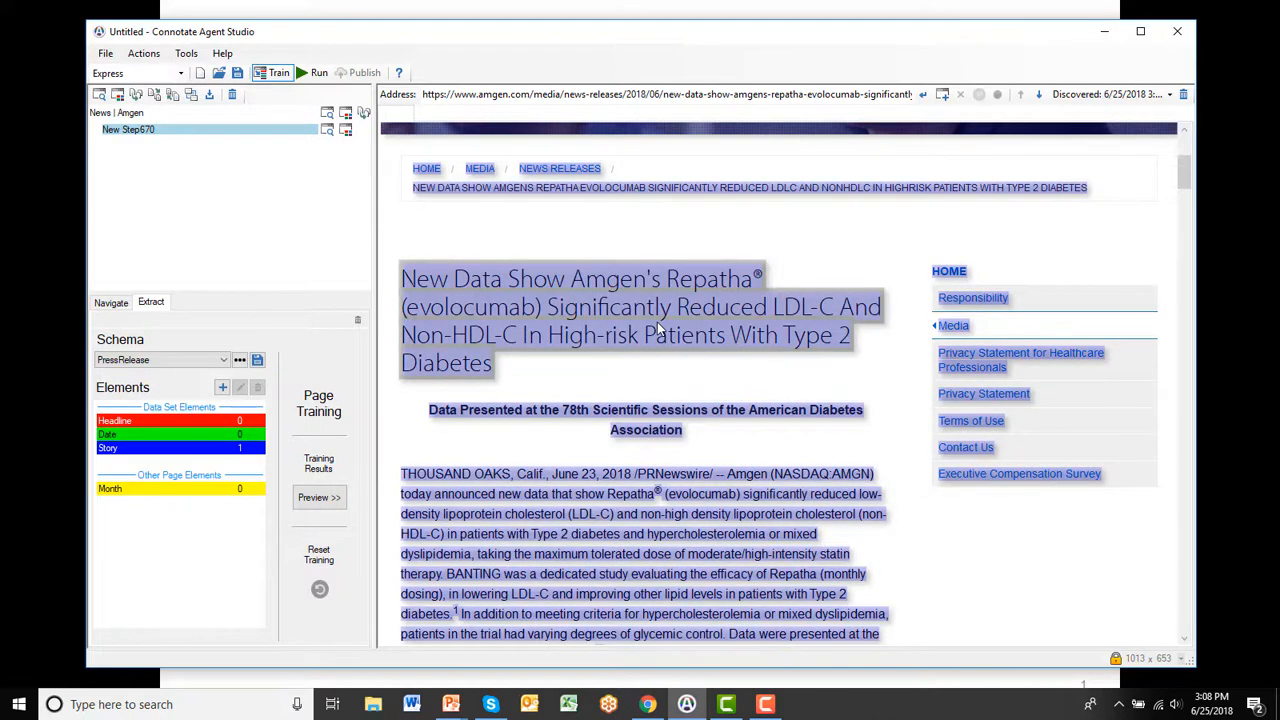
Exclude the article's title and bold subheading from the Story element by marking them as ignored.
right_click(657, 322)
left_click(673, 335)
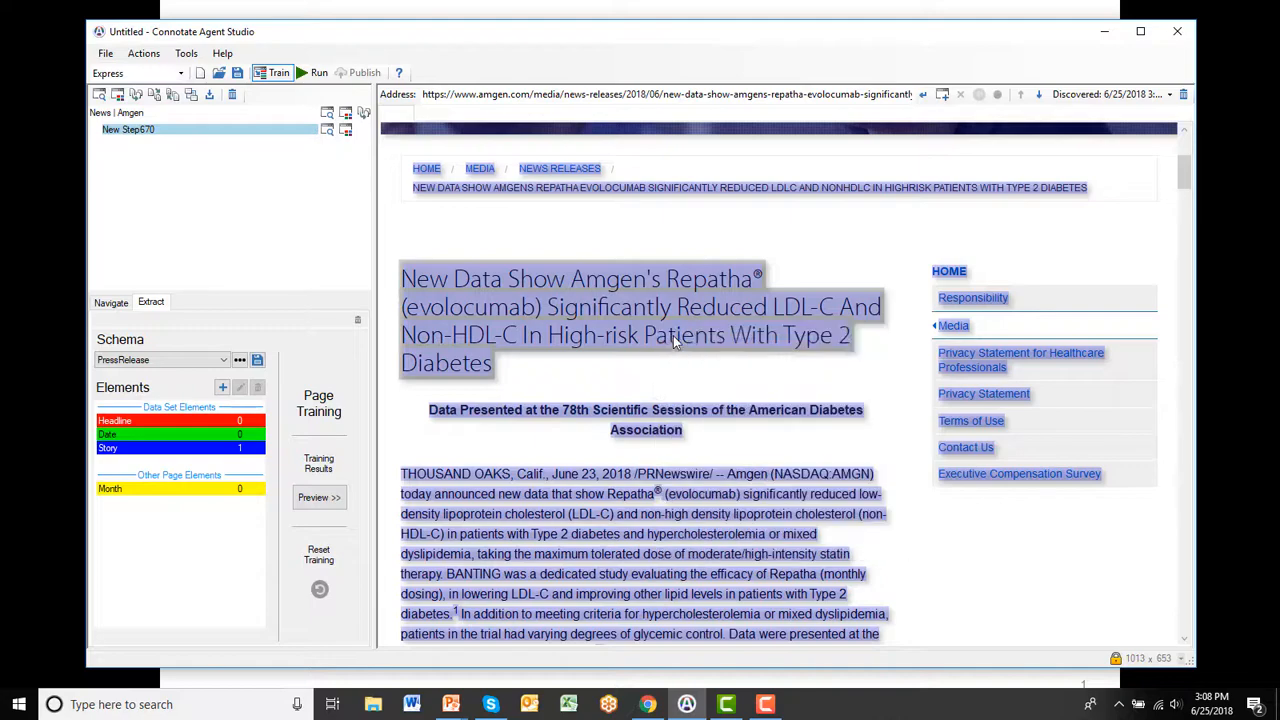
right_click(666, 414)
left_click(678, 484)
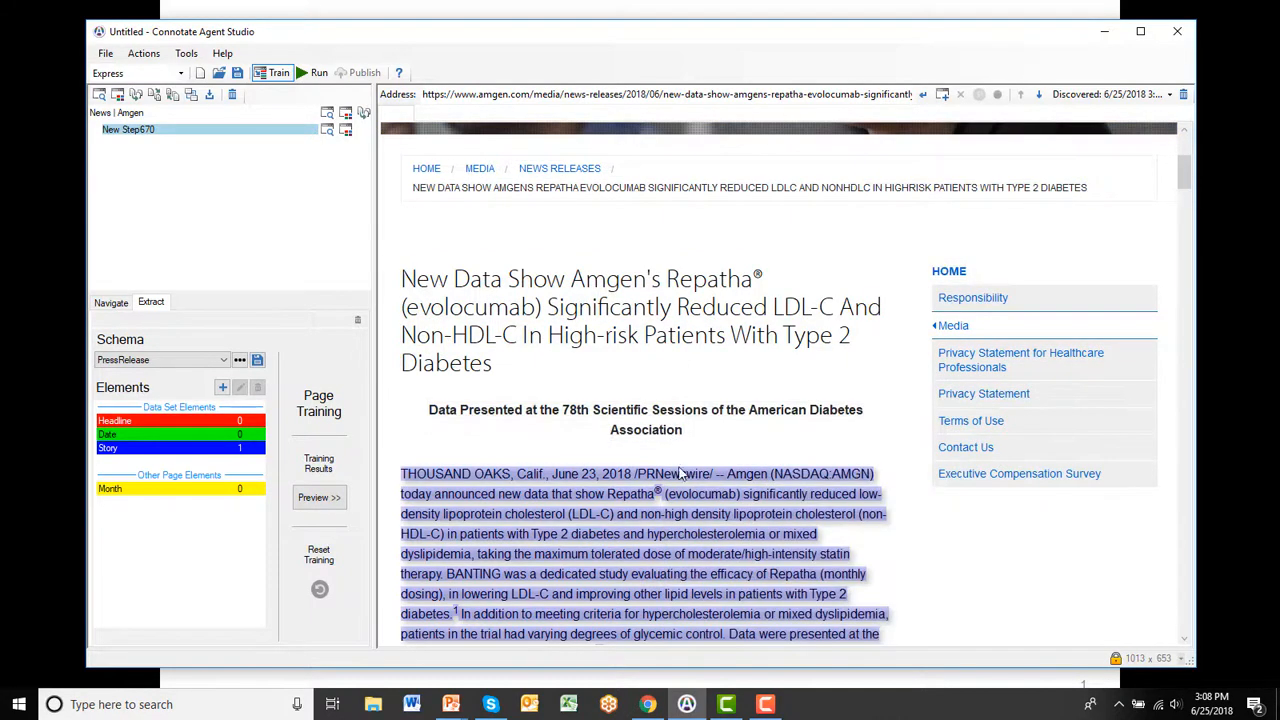
Label the unhighlighted body text further down the article, at the paragraph about treatment with Repatha, as Story.
scroll(680, 520, "down", 3)
scroll(680, 540, "down", 8)
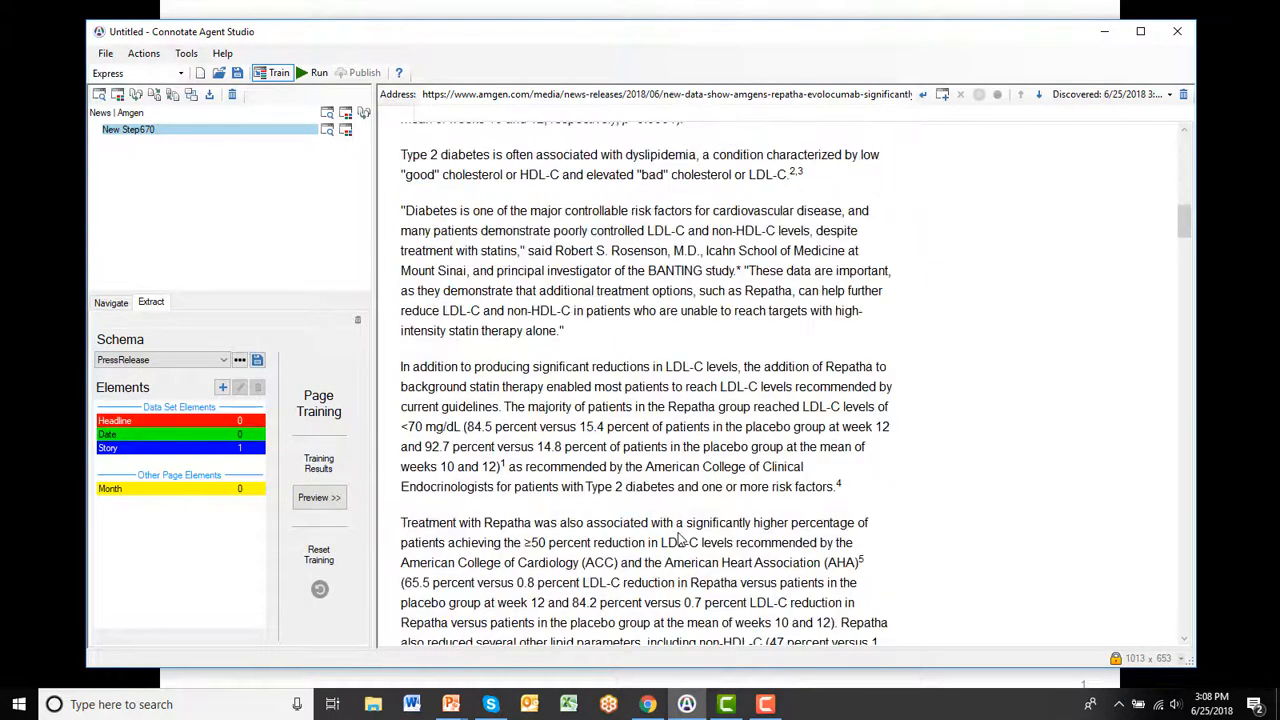
right_click(677, 575)
left_click(690, 598)
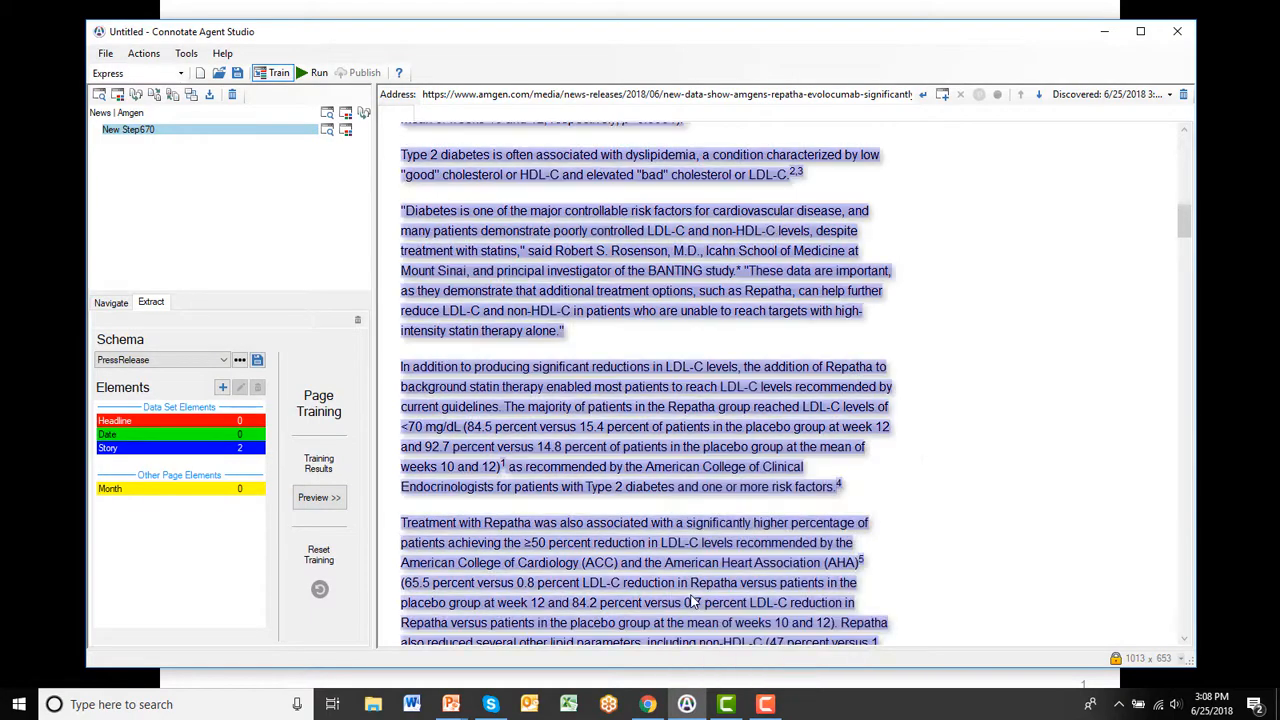
Preview the article's training results, merge the separate second Story block into the first, and close the preview.
scroll(692, 600, "down", 10)
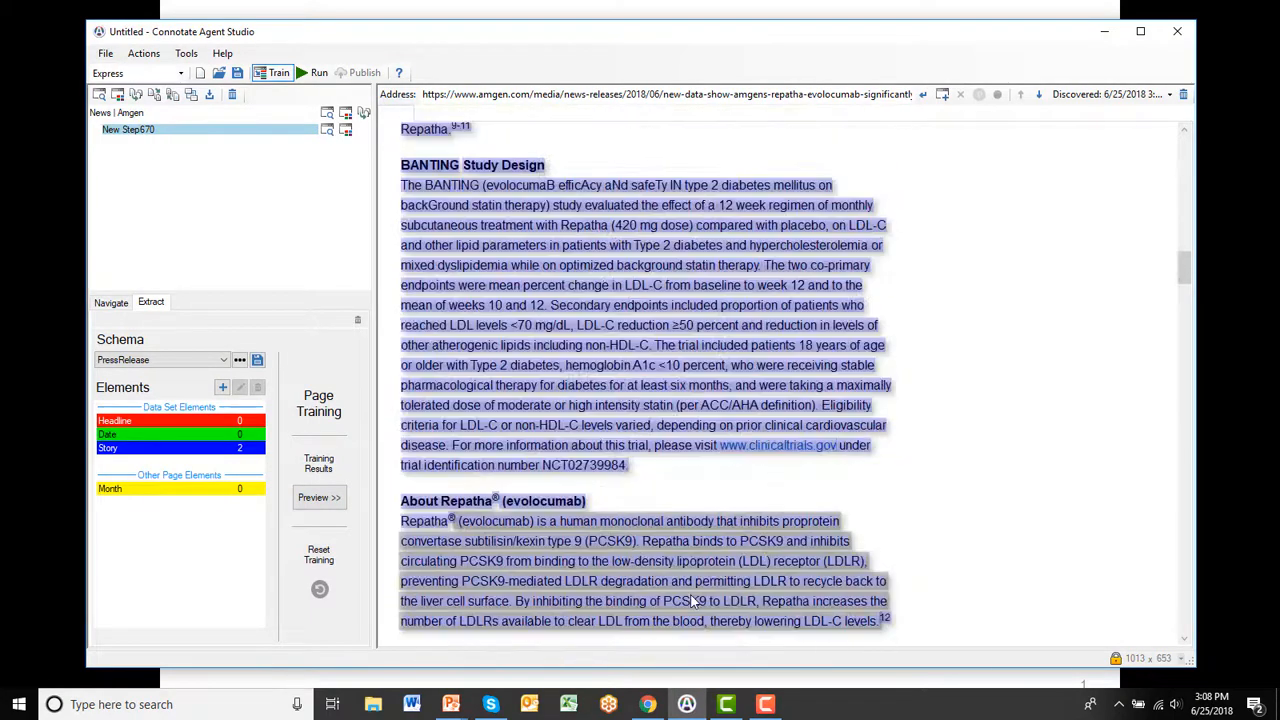
scroll(692, 600, "down", 9)
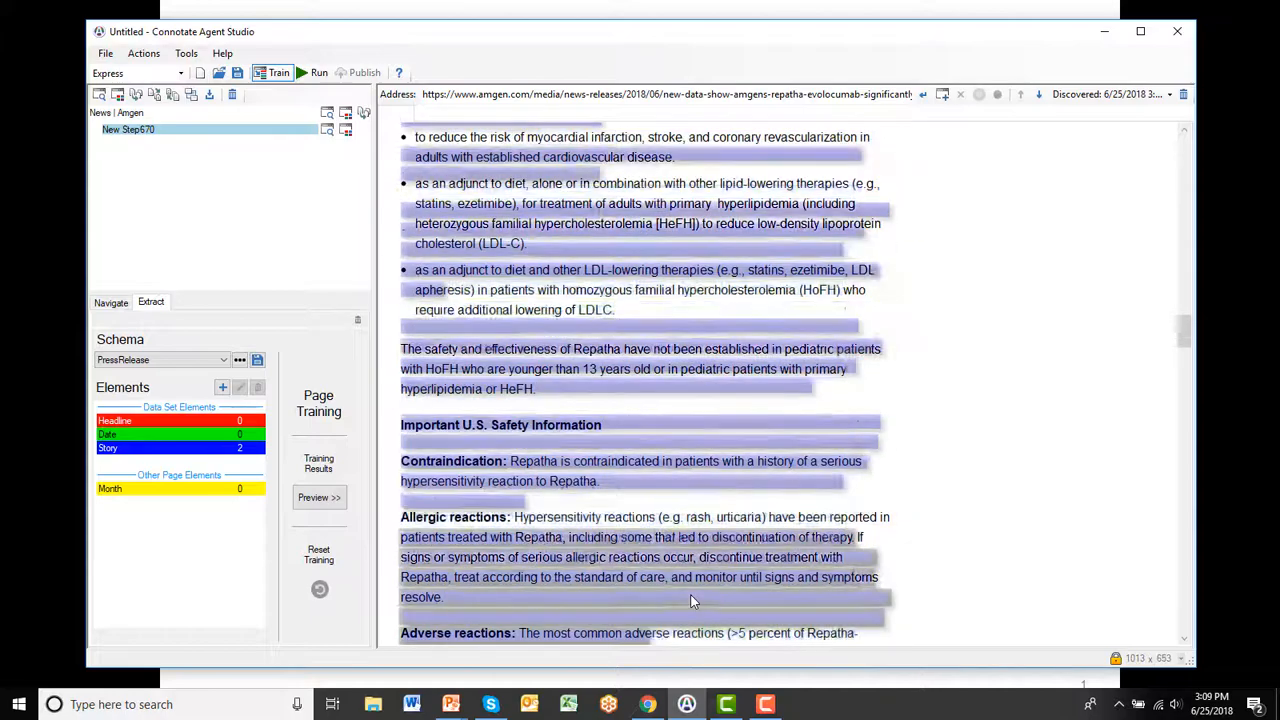
left_click_drag(1191, 343, 1121, 182)
left_click(310, 497)
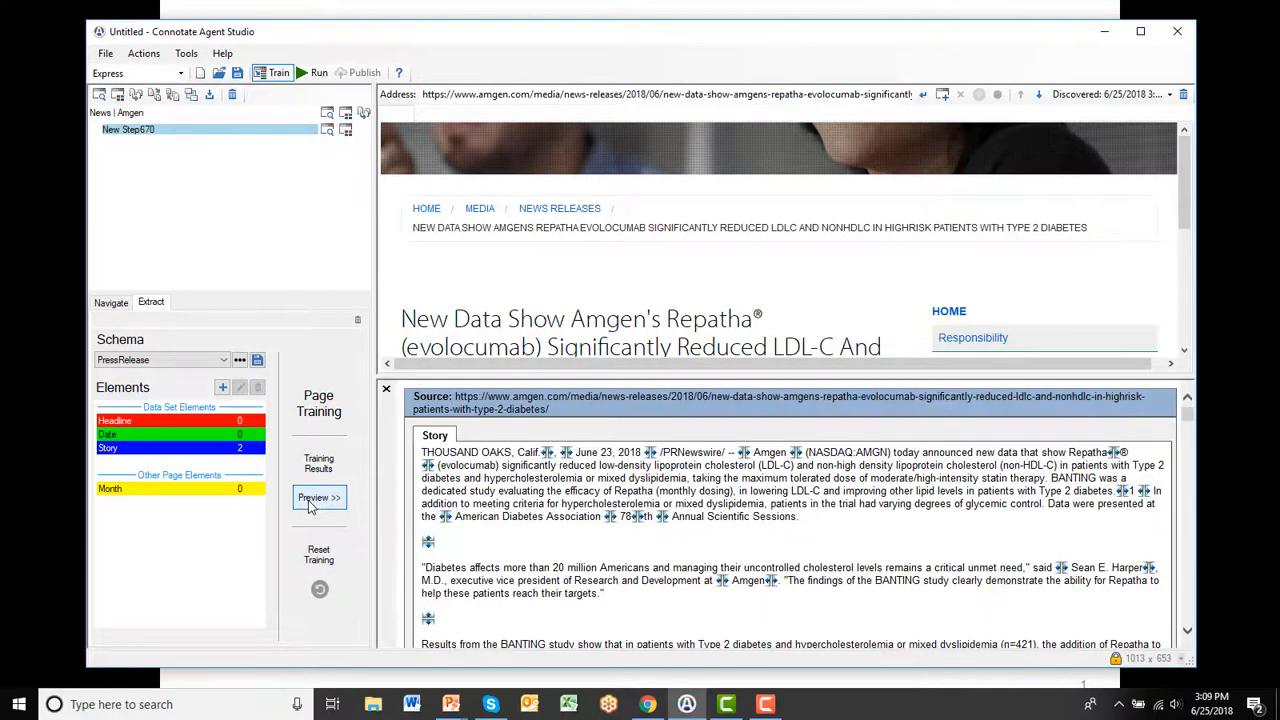
left_click_drag(1187, 414, 1162, 612)
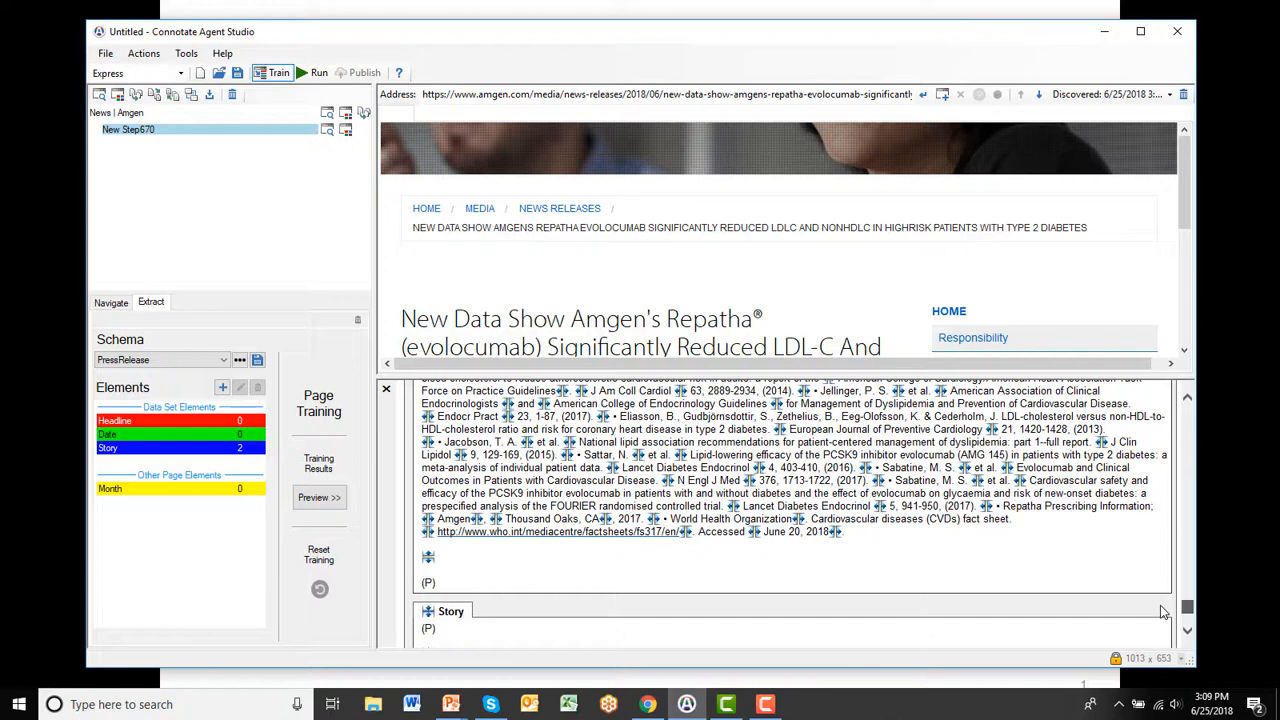
left_click(428, 614)
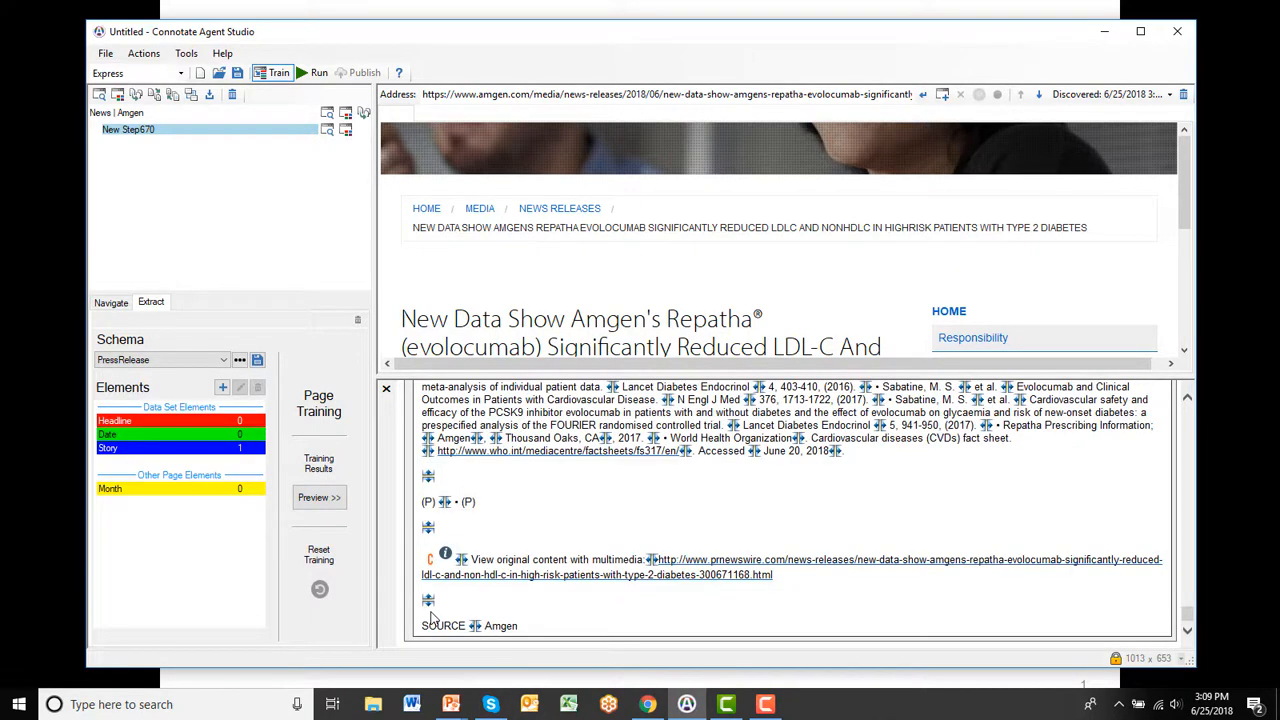
left_click(386, 390)
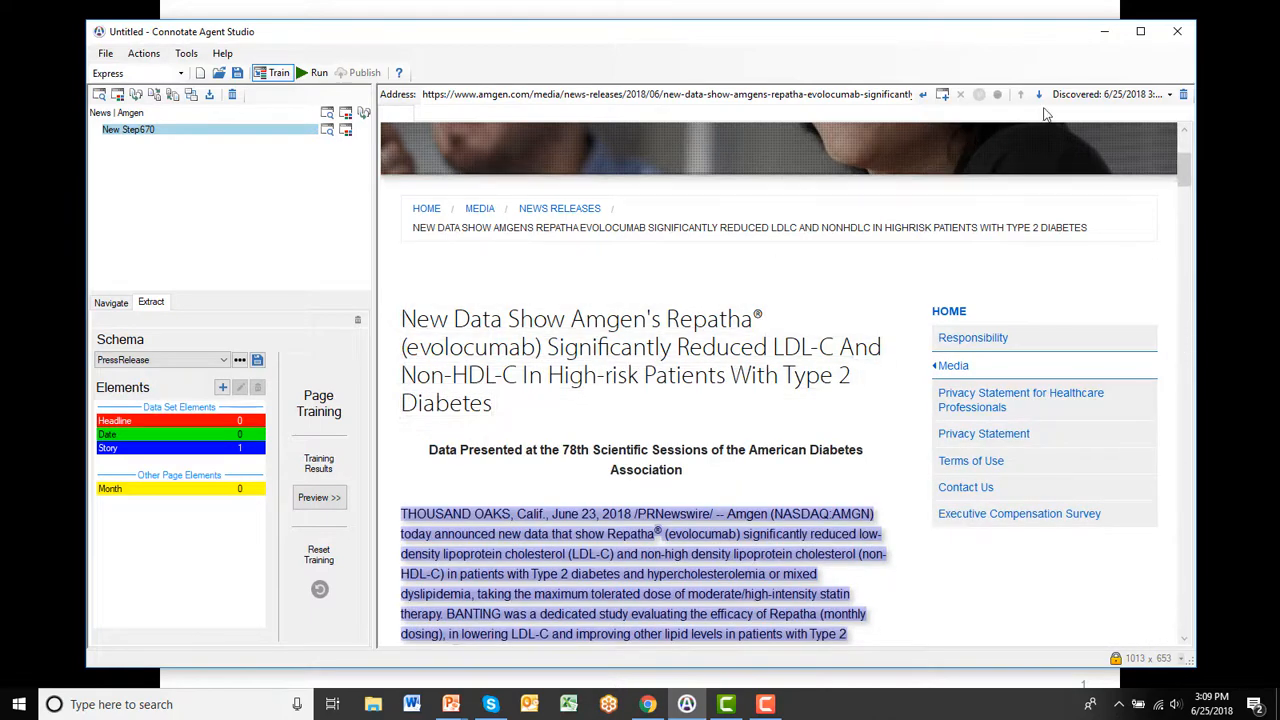
Check the Story labelling on the discovered BLINCYTO and Prolia European Commission approval pages.
left_click(1110, 94)
left_click(1092, 152)
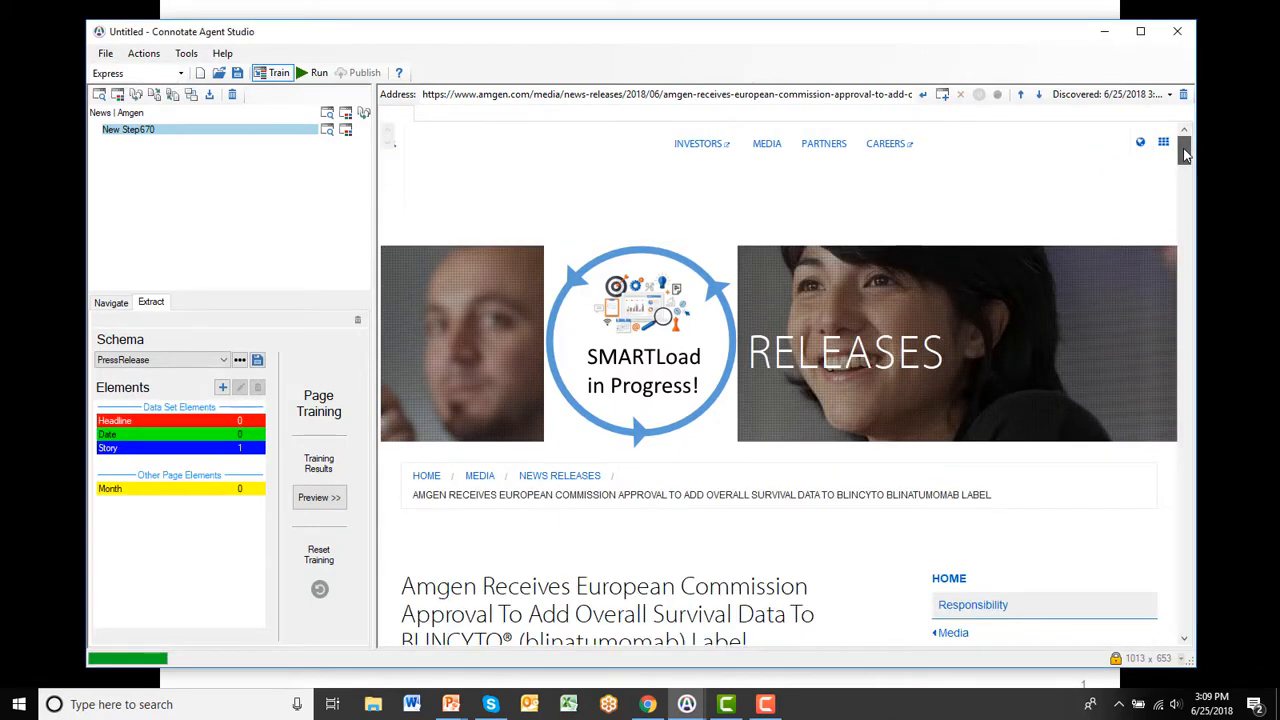
mouse_move(1184, 152)
left_mouse_down()
mouse_move(1183, 595)
mouse_move(1189, 265)
mouse_move(1175, 140)
left_mouse_up()
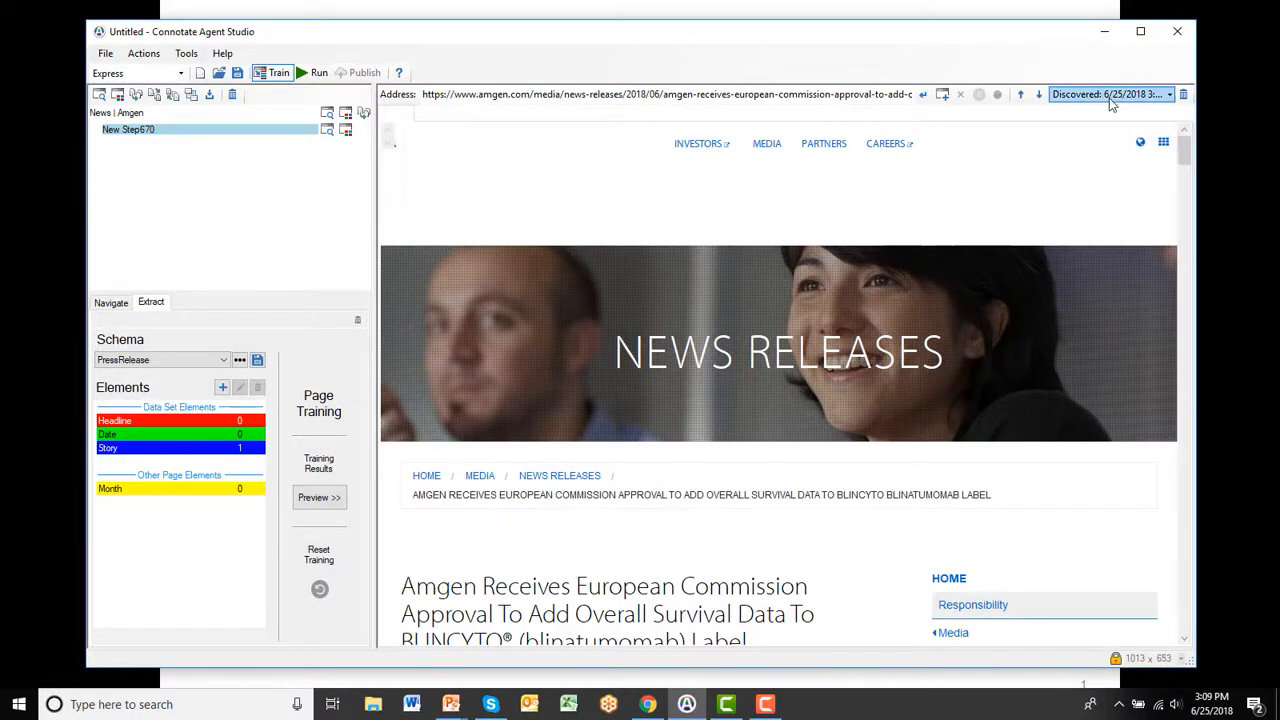
left_click(1165, 94)
left_click(1135, 184)
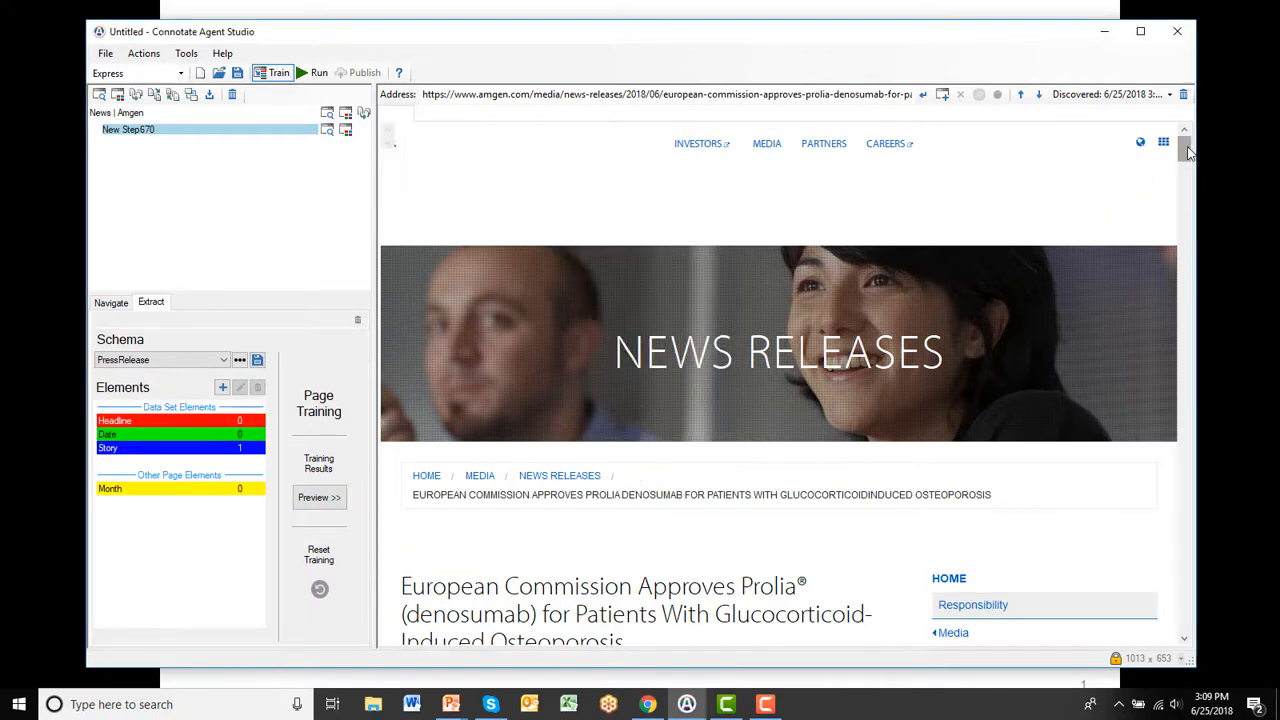
scroll(1188, 150, "down", 5)
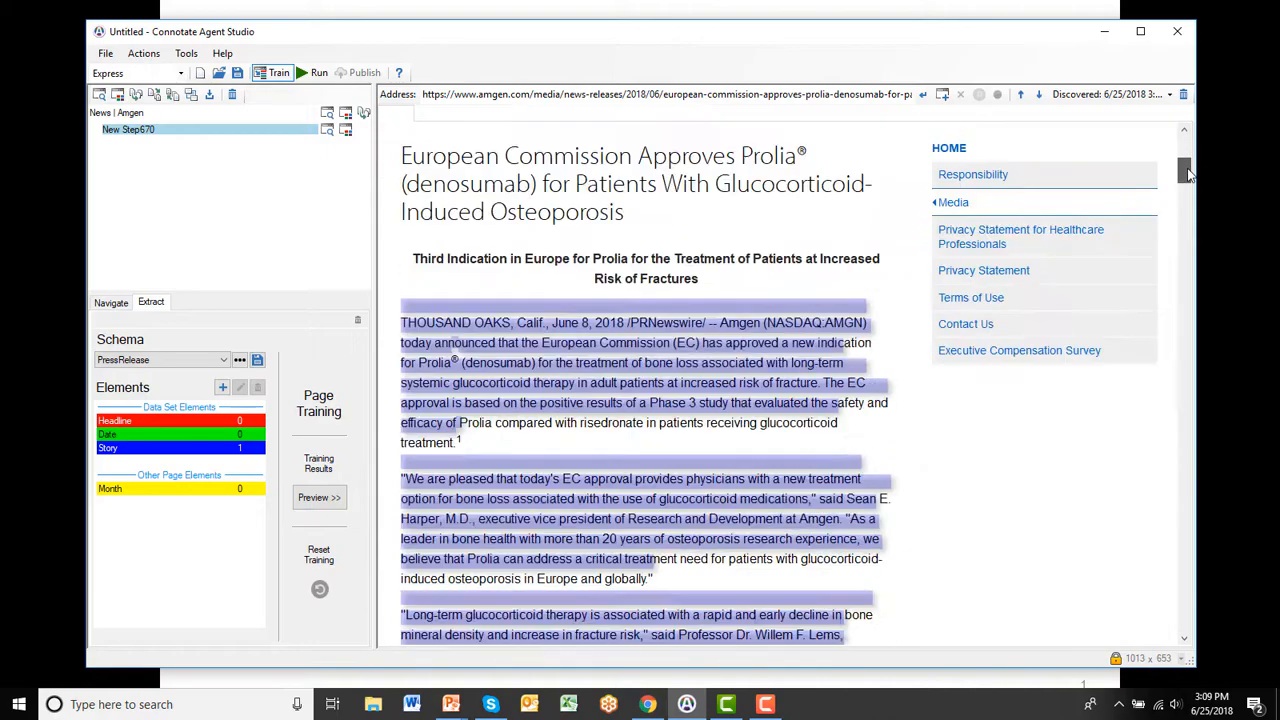
Request an agent run and save the agent as "amgen press releases2" in the My Agents folder.
left_click_drag(1190, 318, 1181, 145)
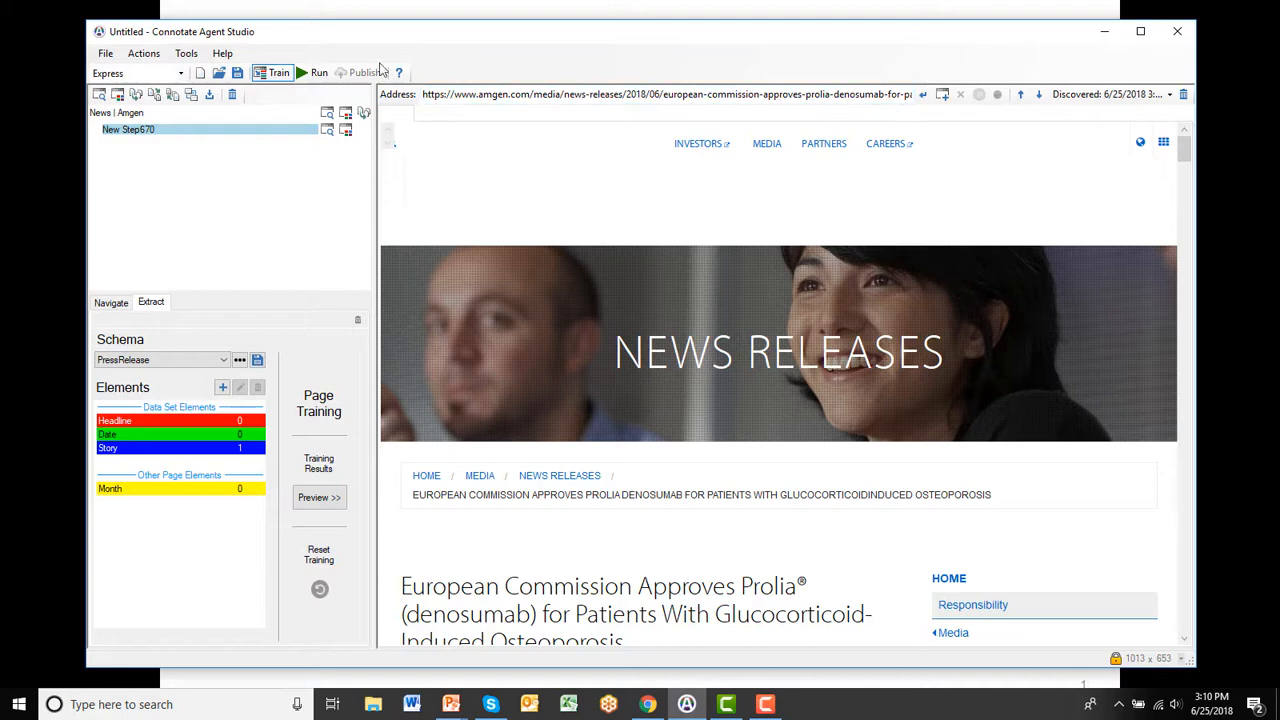
left_click(314, 76)
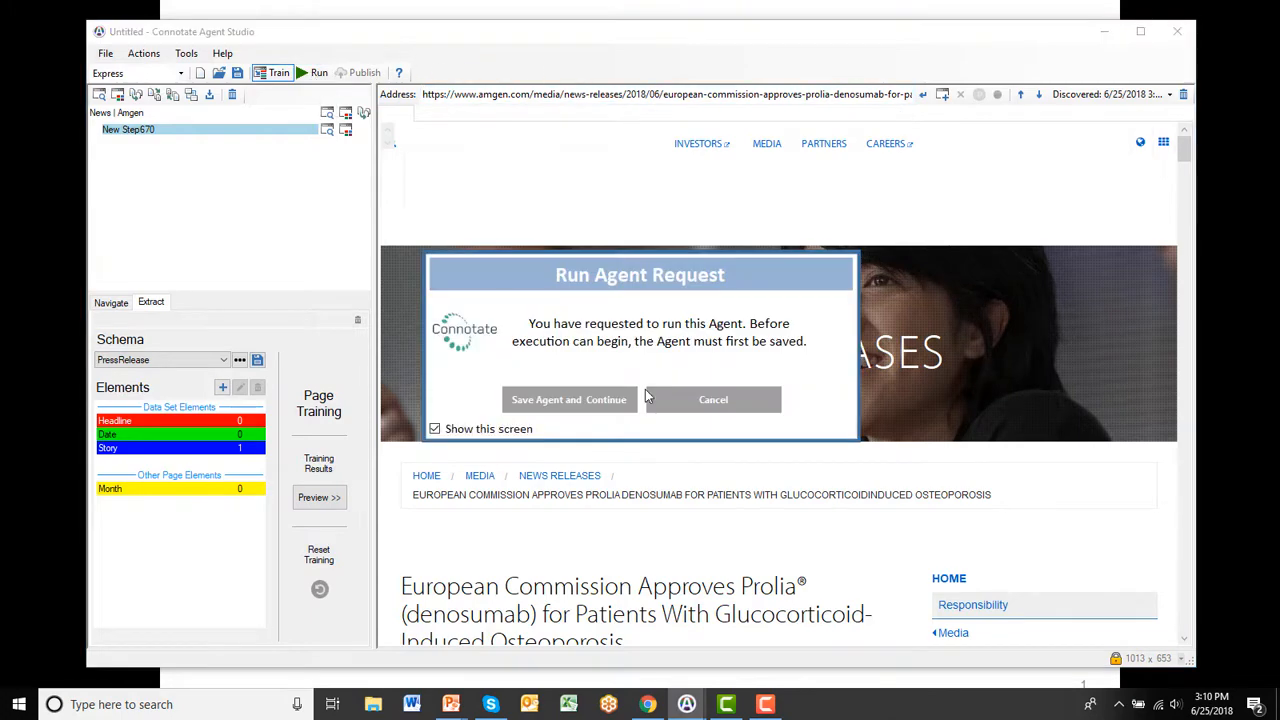
left_click(609, 402)
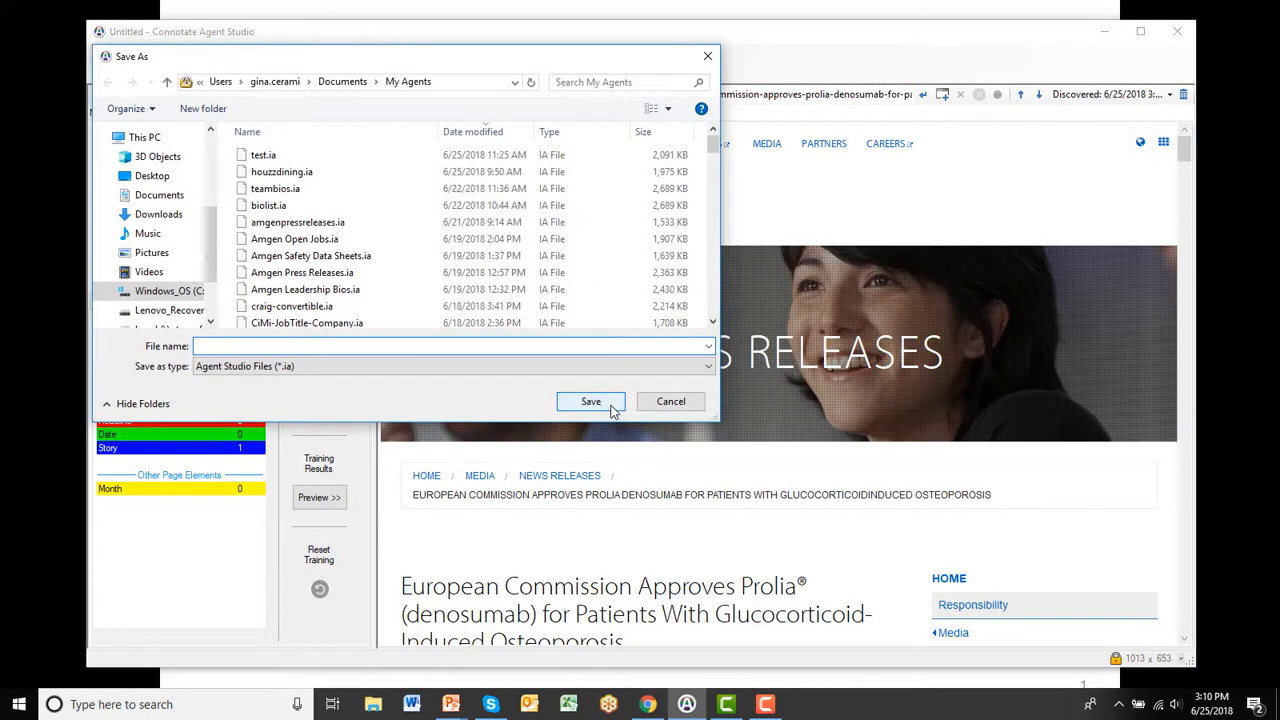
type("amgen press releases")
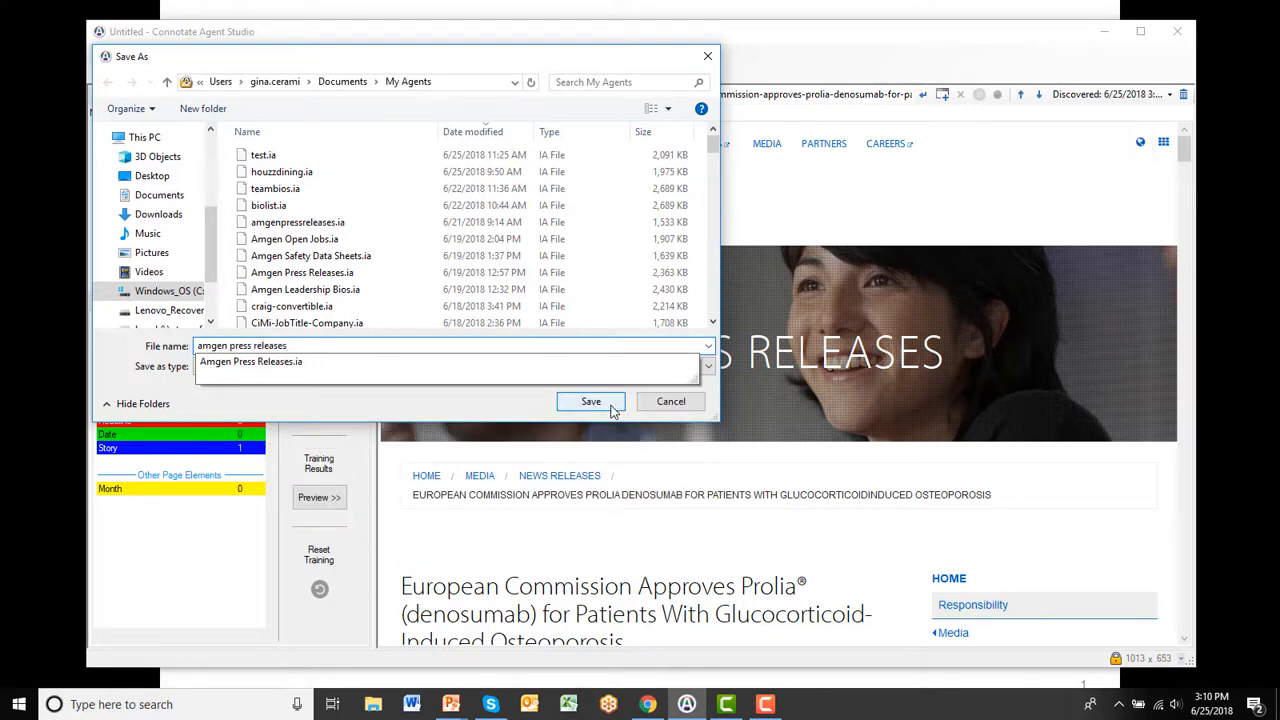
type("2")
left_click(595, 402)
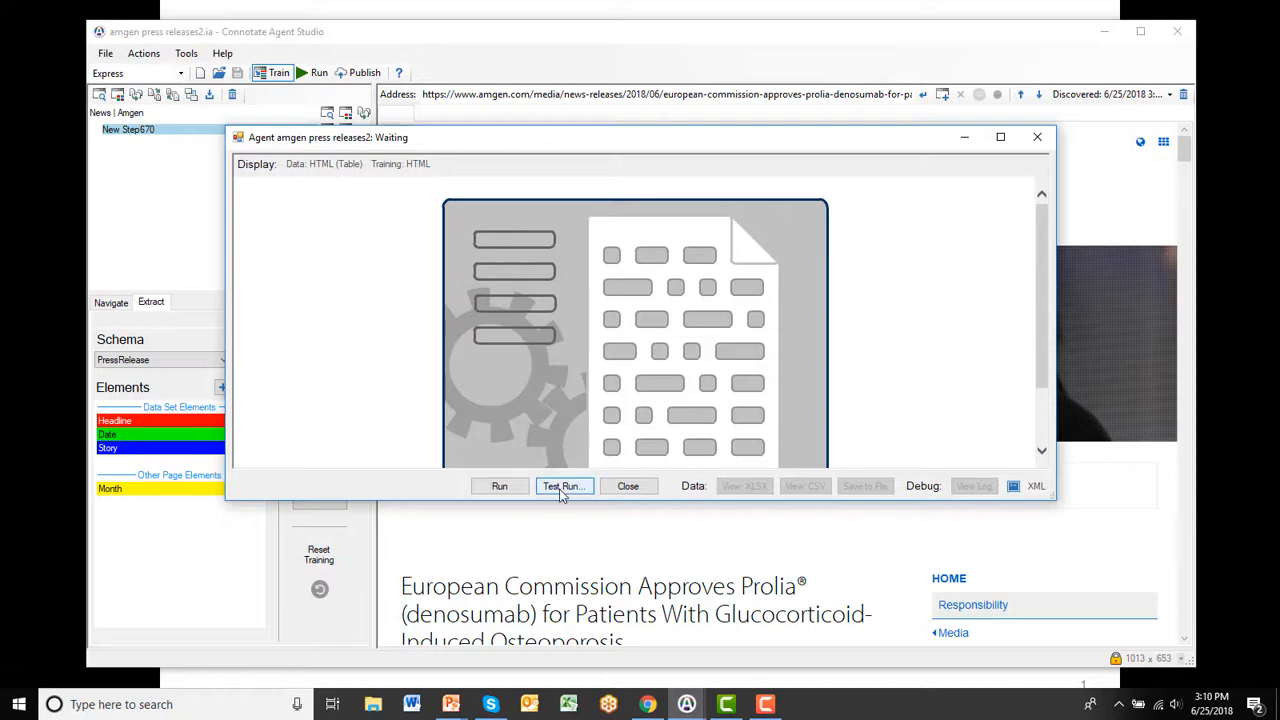
Test run the agent, review the extracted headlines, dates, months and stories, and close the results.
left_click(562, 490)
left_click(597, 370)
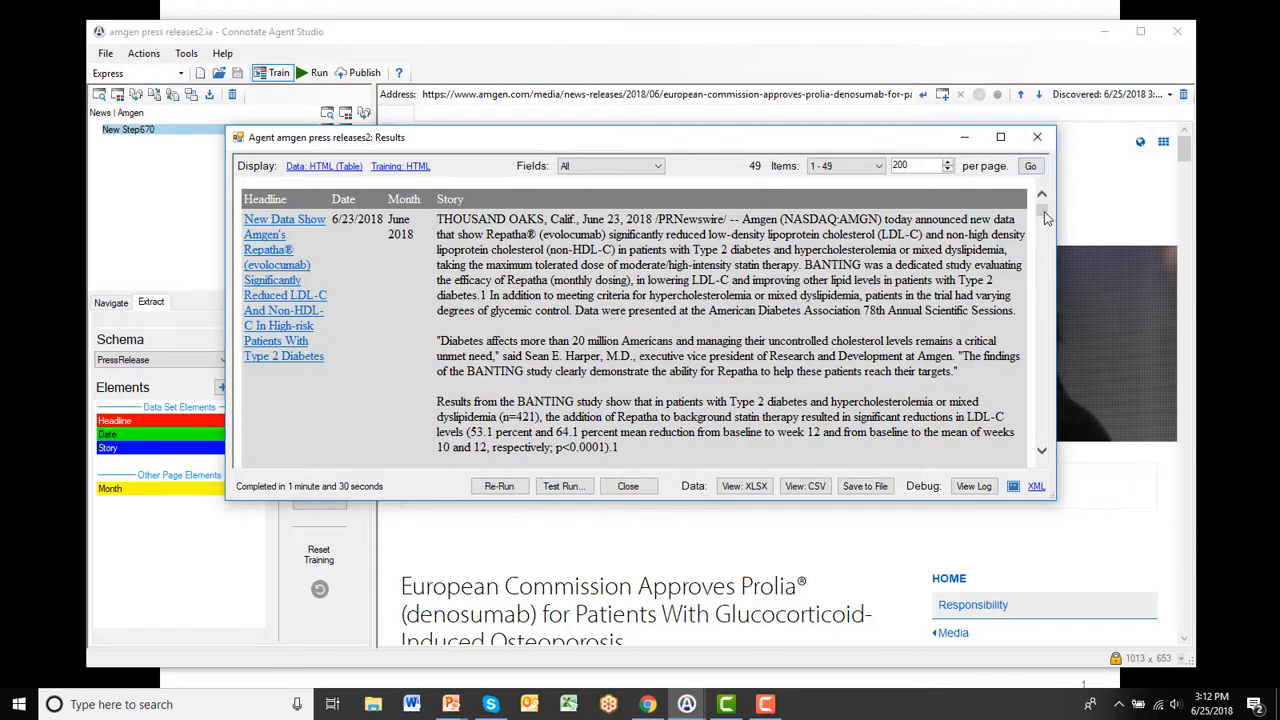
mouse_move(1043, 214)
left_mouse_down()
mouse_move(1048, 288)
mouse_move(1045, 208)
left_mouse_up()
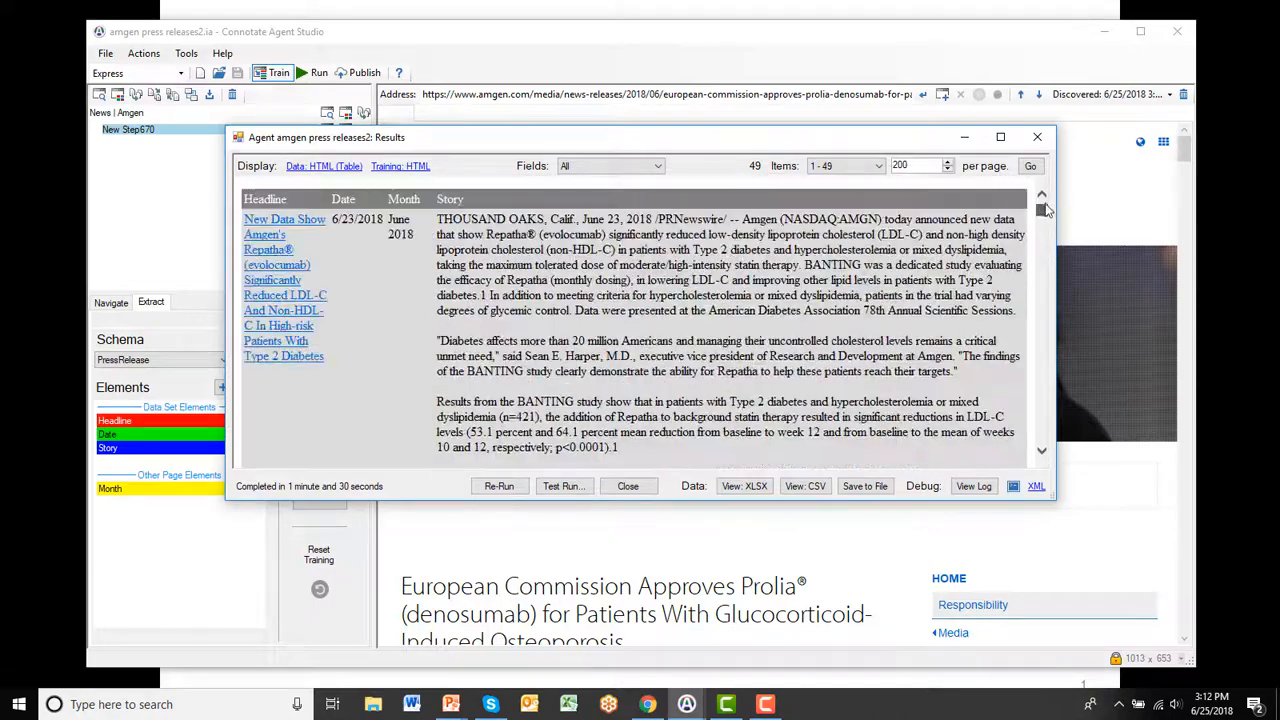
left_click(1040, 139)
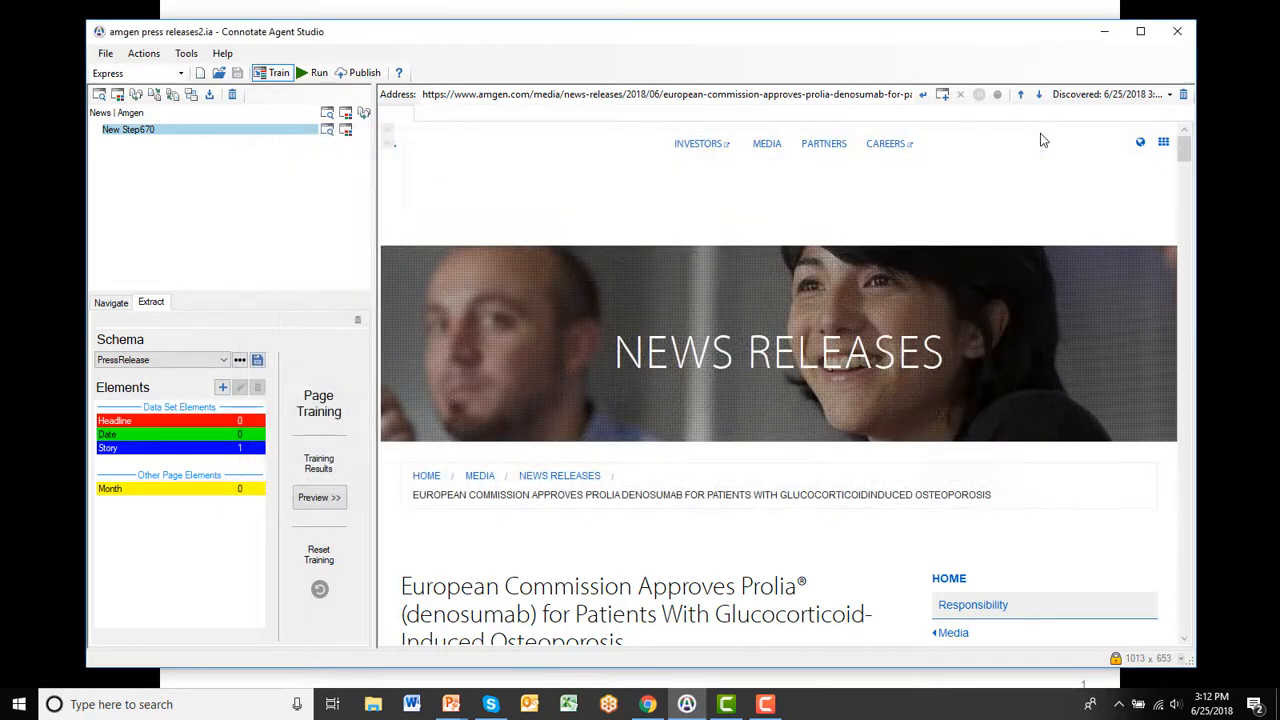
Publish the "amgen press releases2" agent to the Connotate server and view it there.
left_click(357, 75)
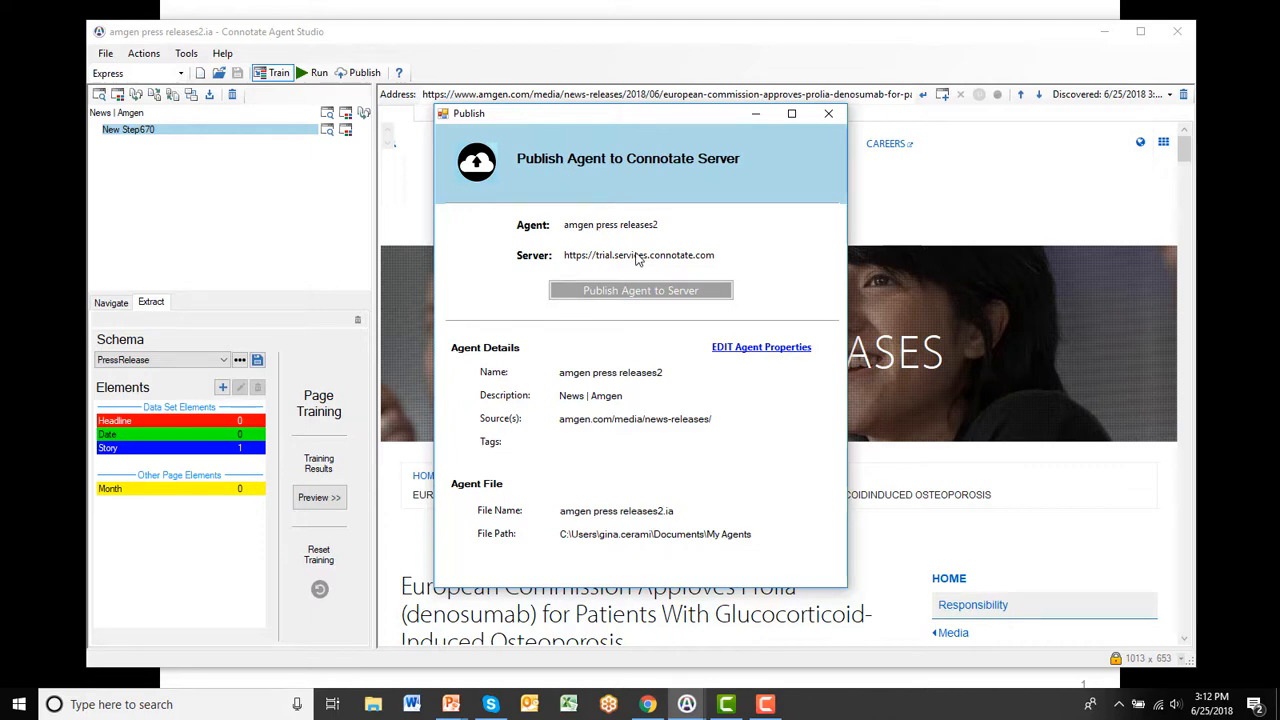
left_click(676, 292)
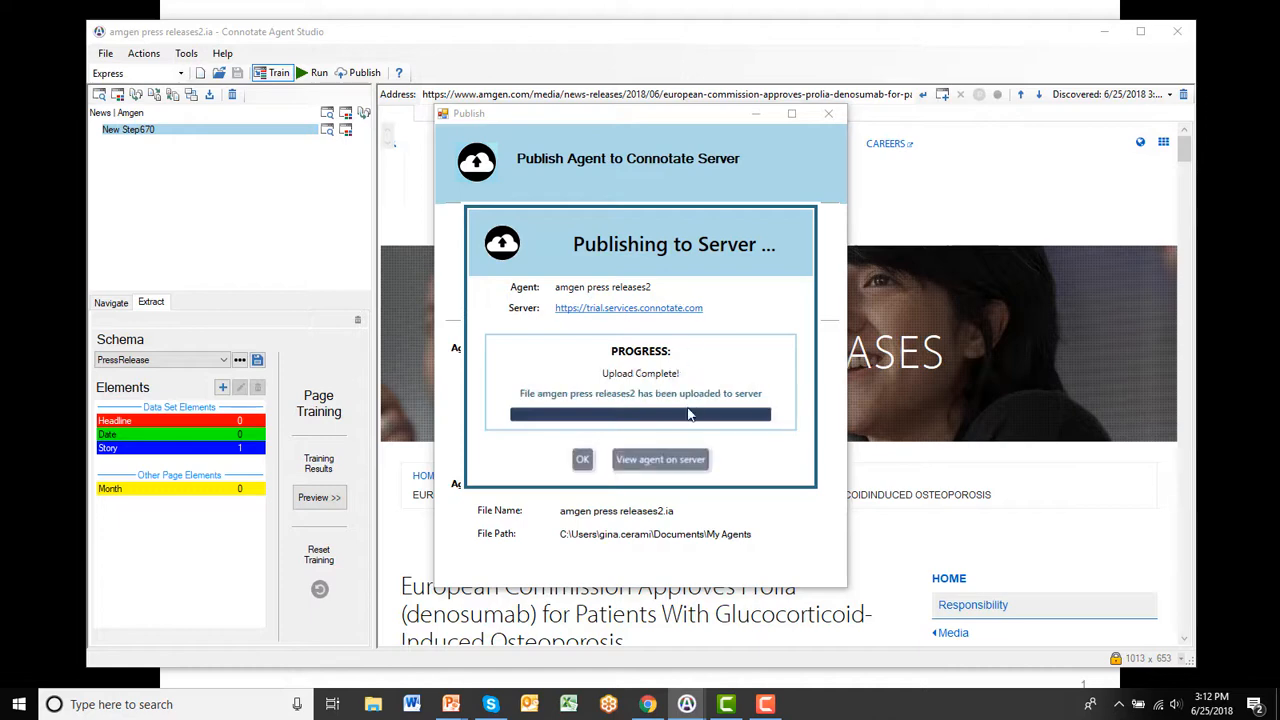
left_click(677, 462)
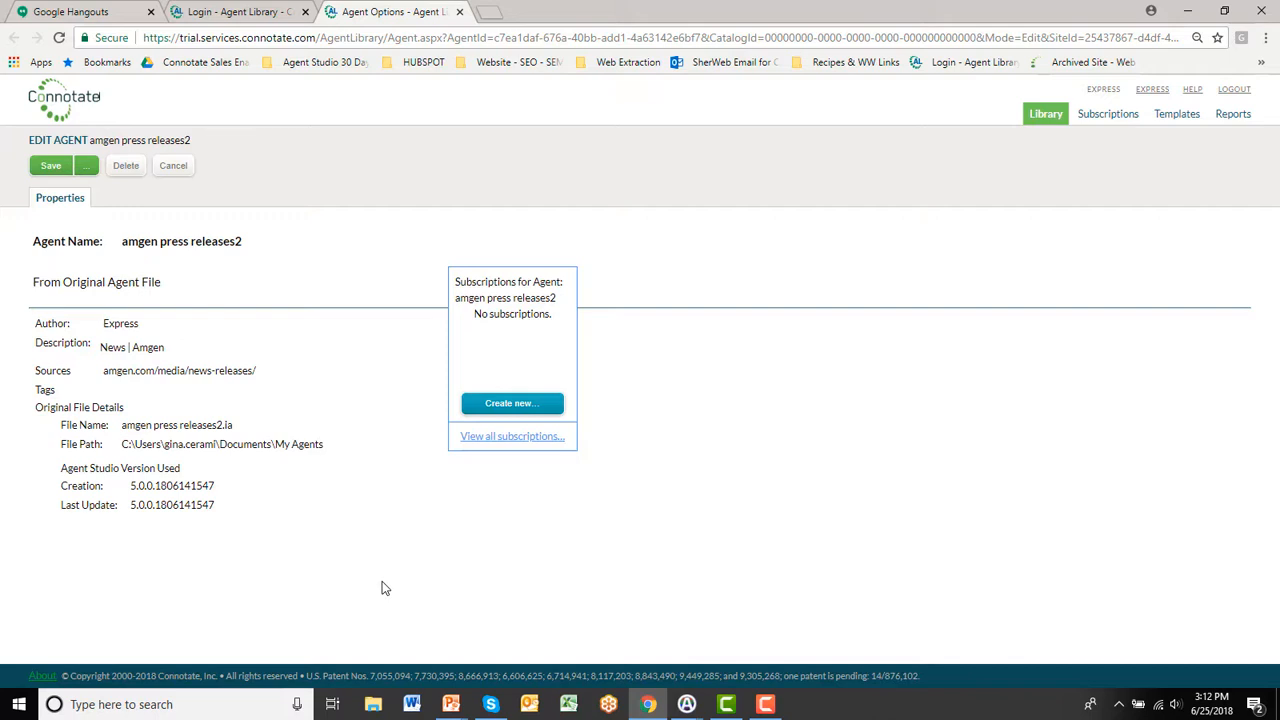
Create a new subscription for the agent with the email subject "Subscription Delivery - " followed by the {Agent Name} field.
left_click(503, 405)
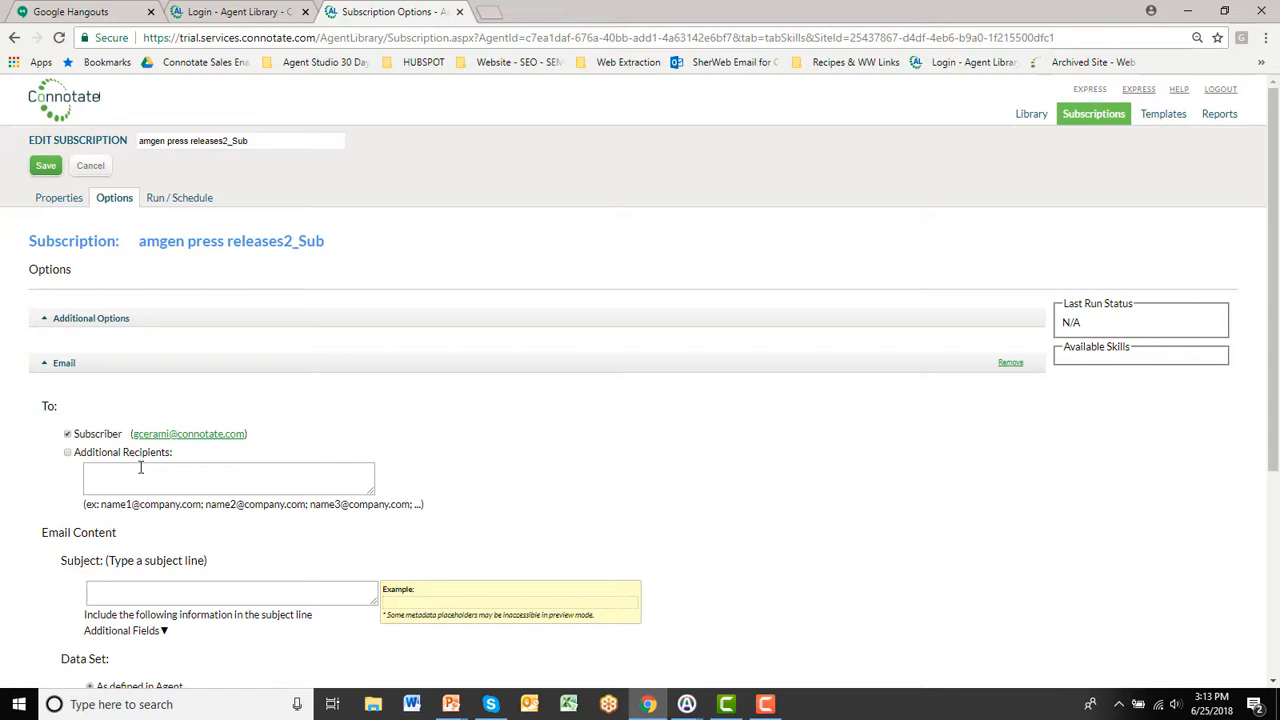
left_click(127, 589)
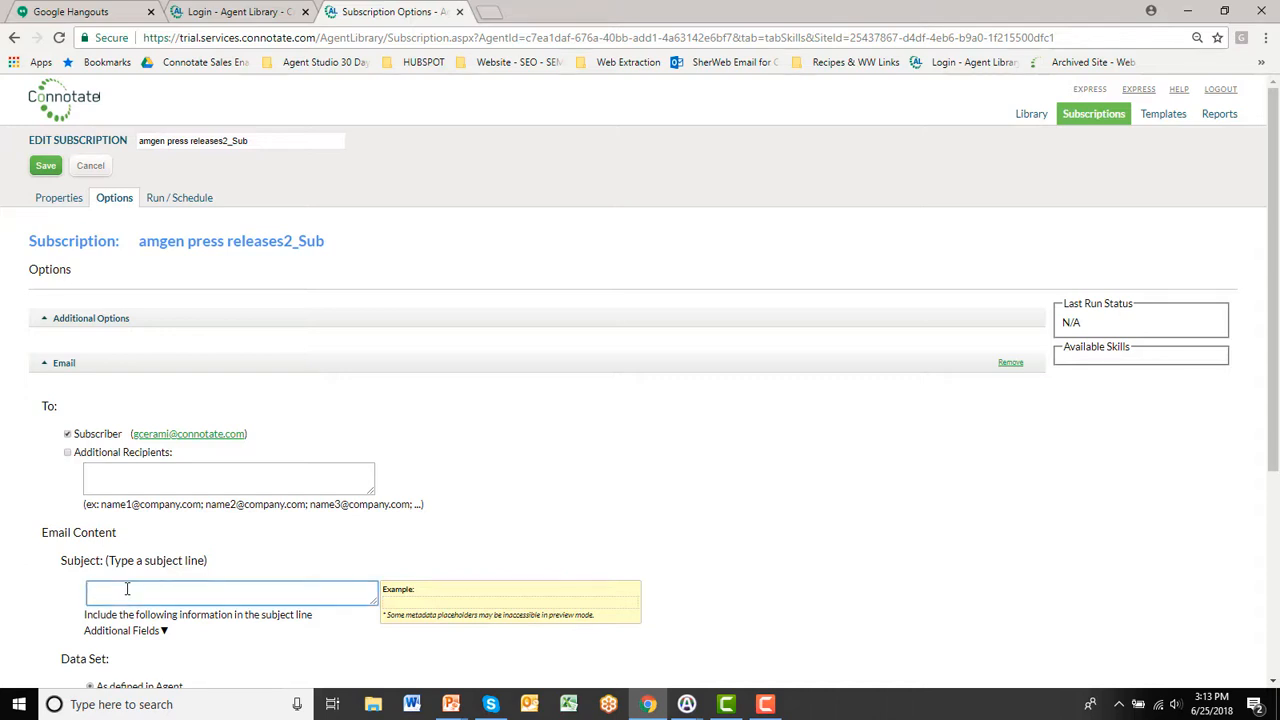
type("Subscription Delivery -")
left_click(165, 634)
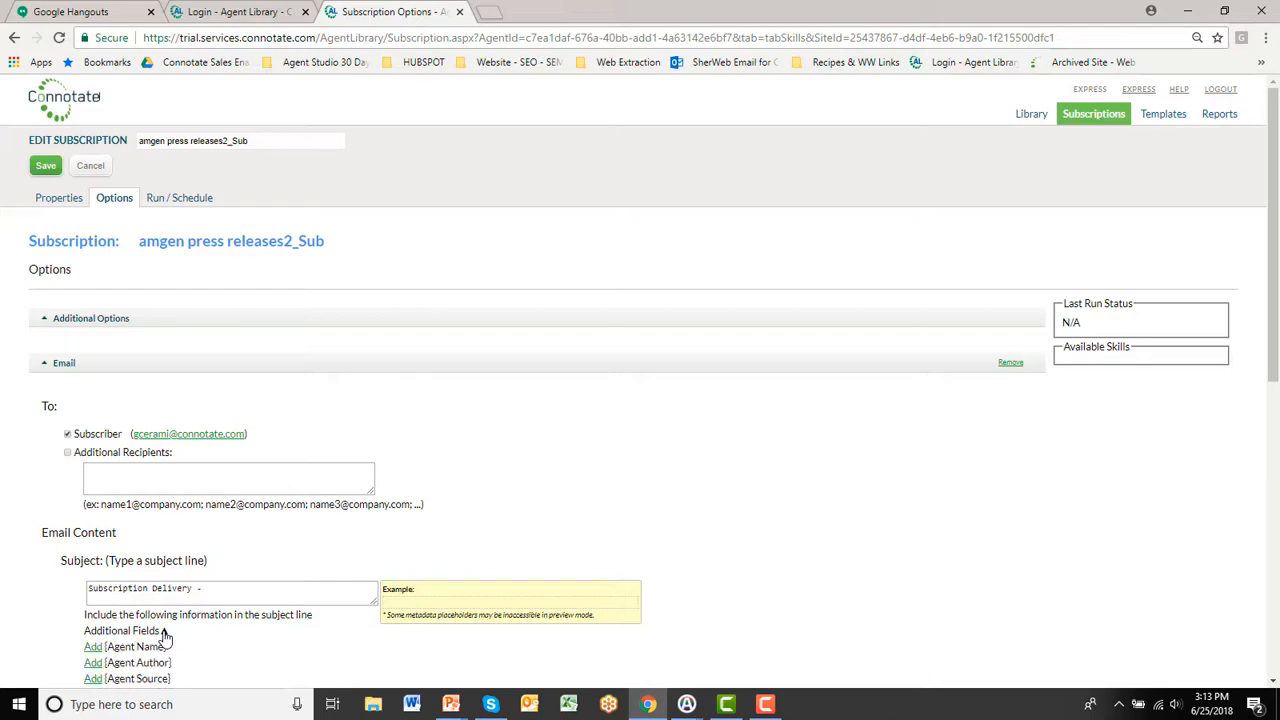
left_click(96, 648)
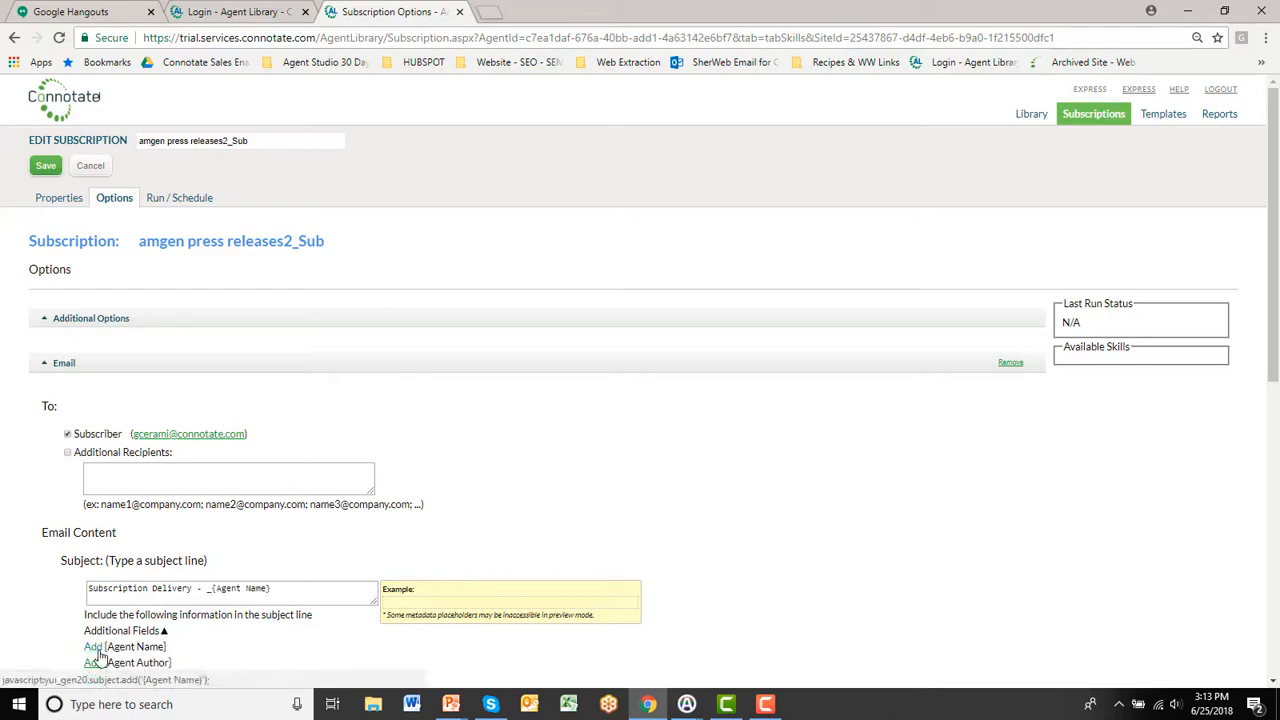
scroll(265, 619, "down", 3)
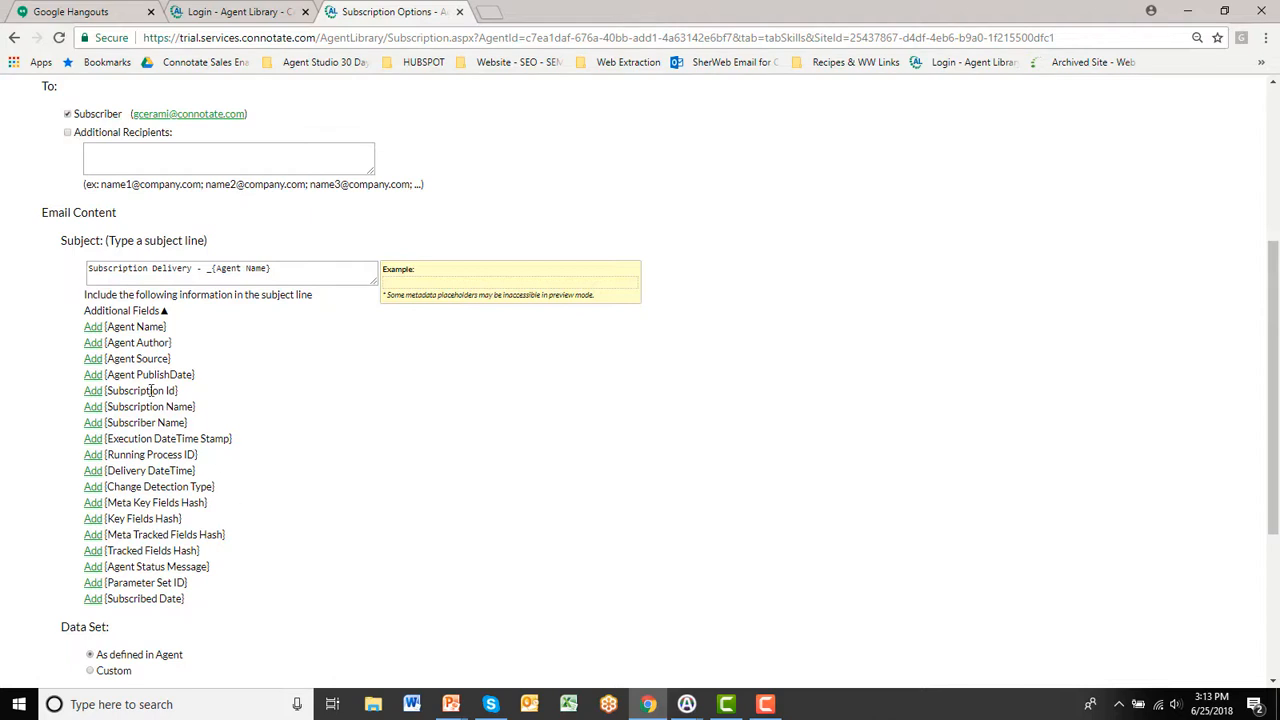
left_click(165, 314)
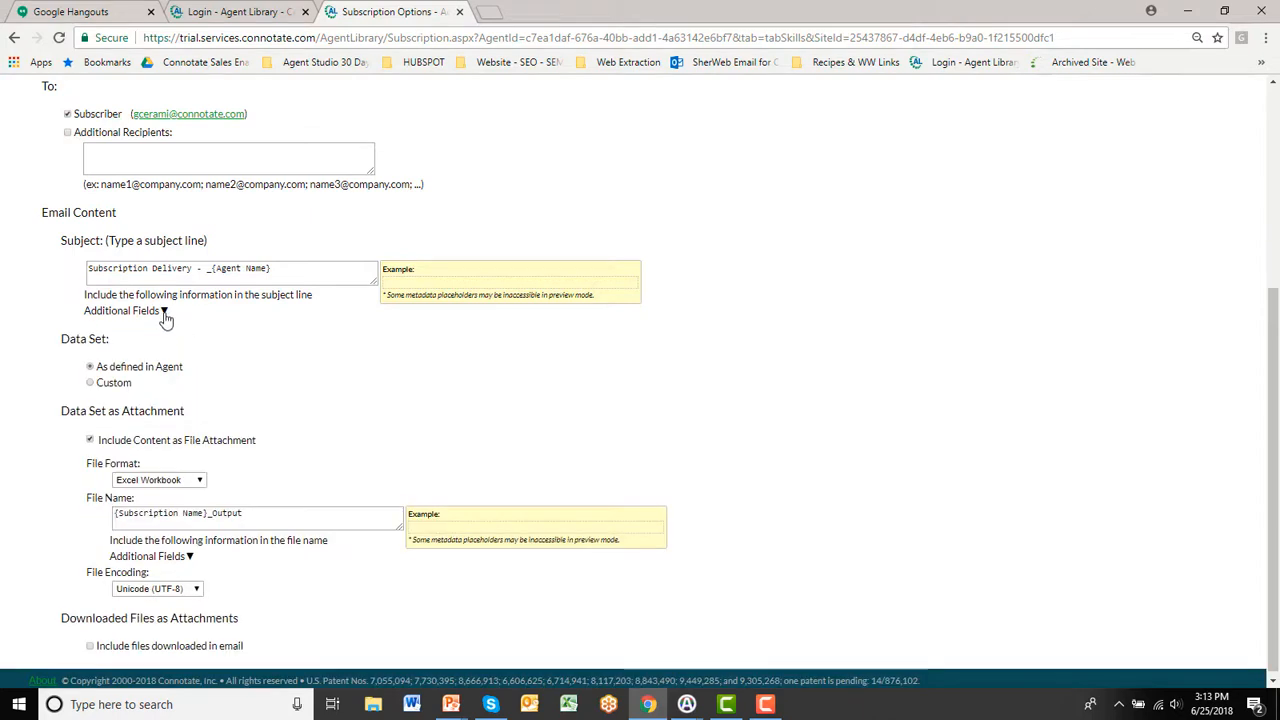
Use a custom data set with all content elements, ordered Date, Headline, Story, Month.
left_click(91, 386)
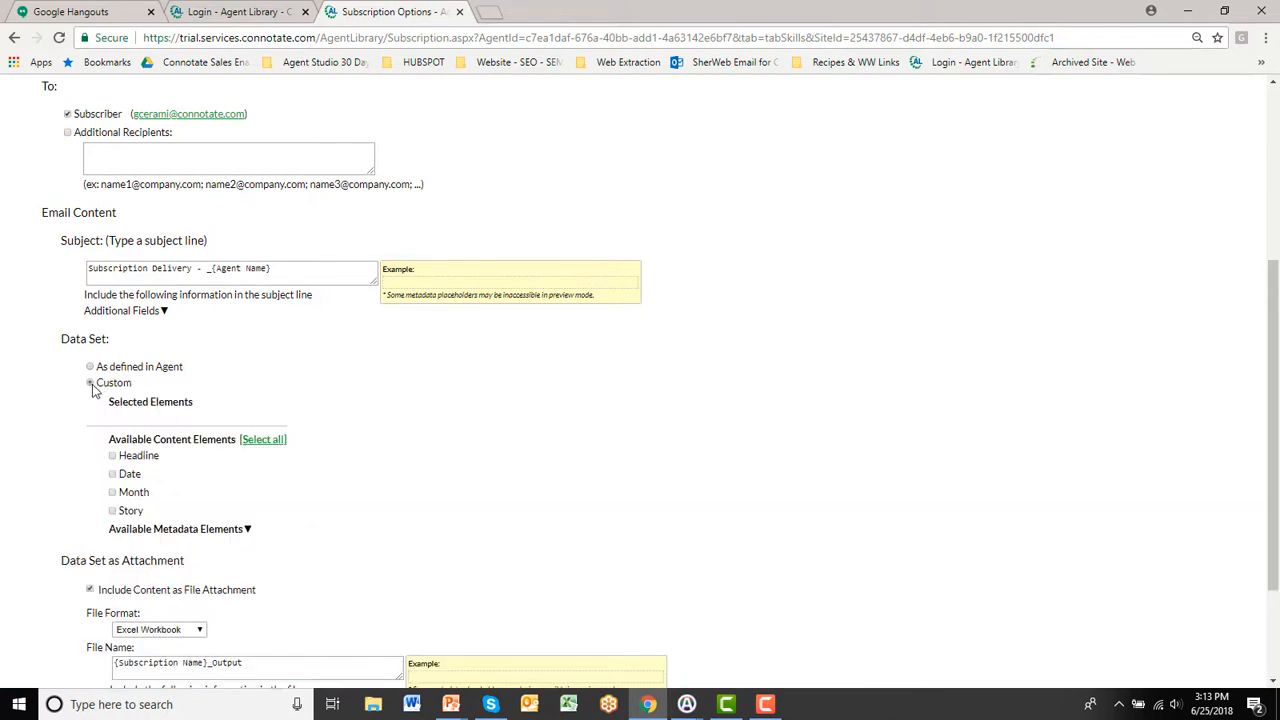
left_click(272, 441)
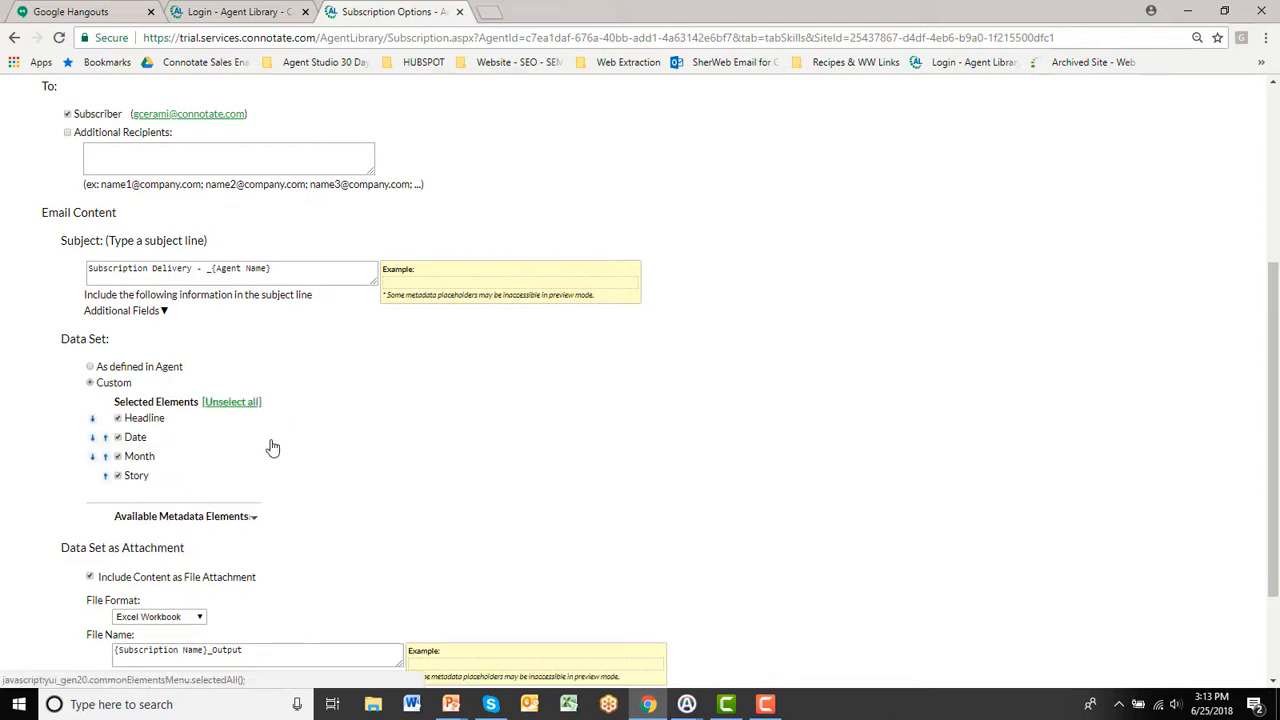
left_click(104, 439)
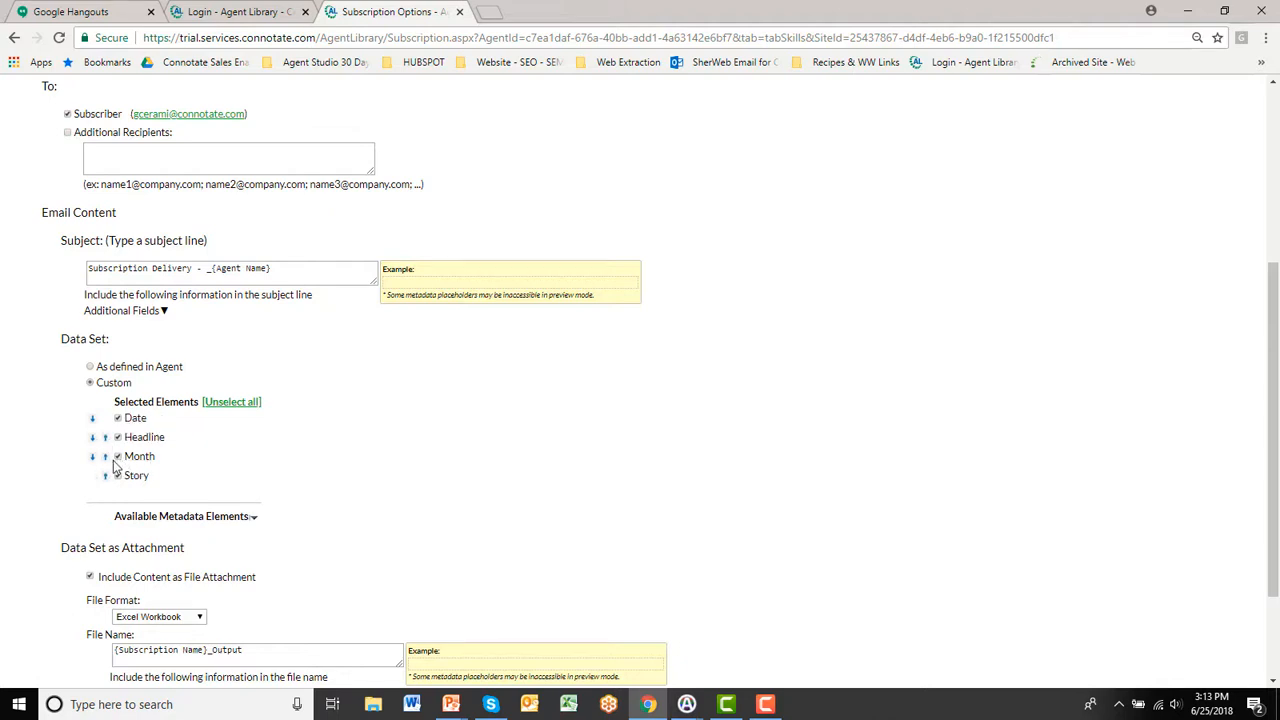
left_click(93, 459)
Review the available attachment file formats and the additional fields offered for the attachment's file name.
scroll(423, 503, "down", 3)
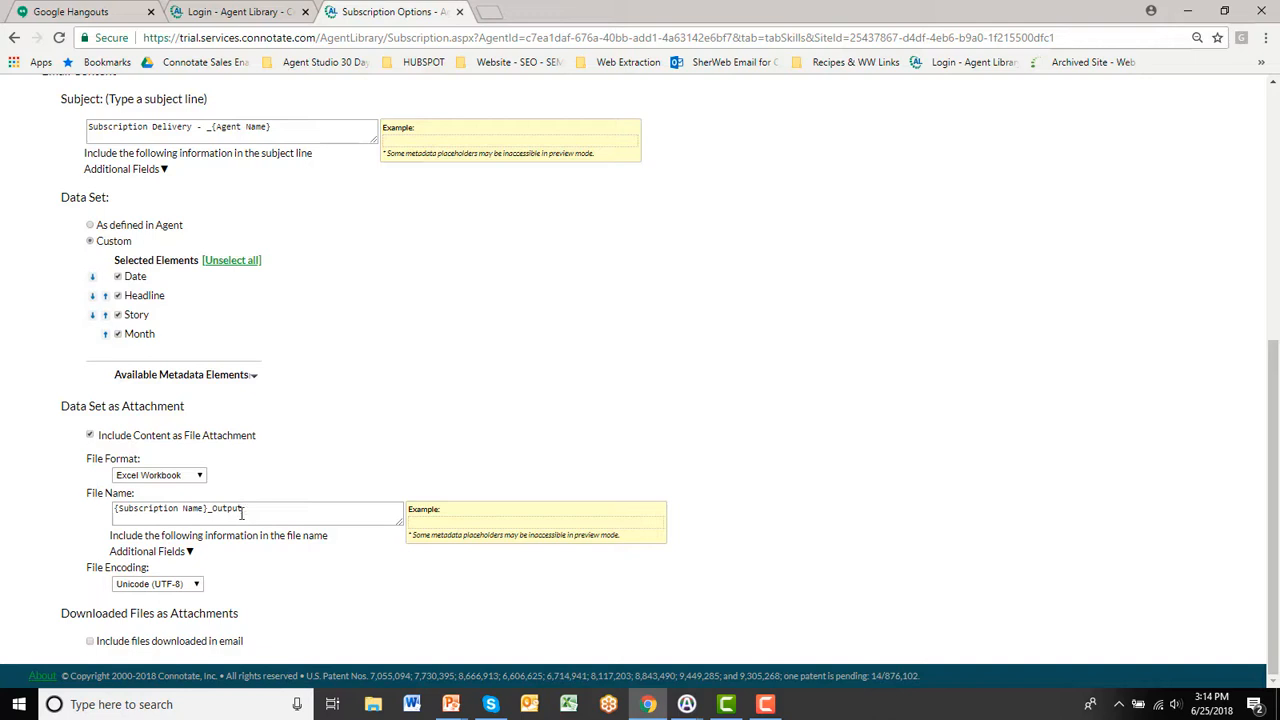
left_click(200, 476)
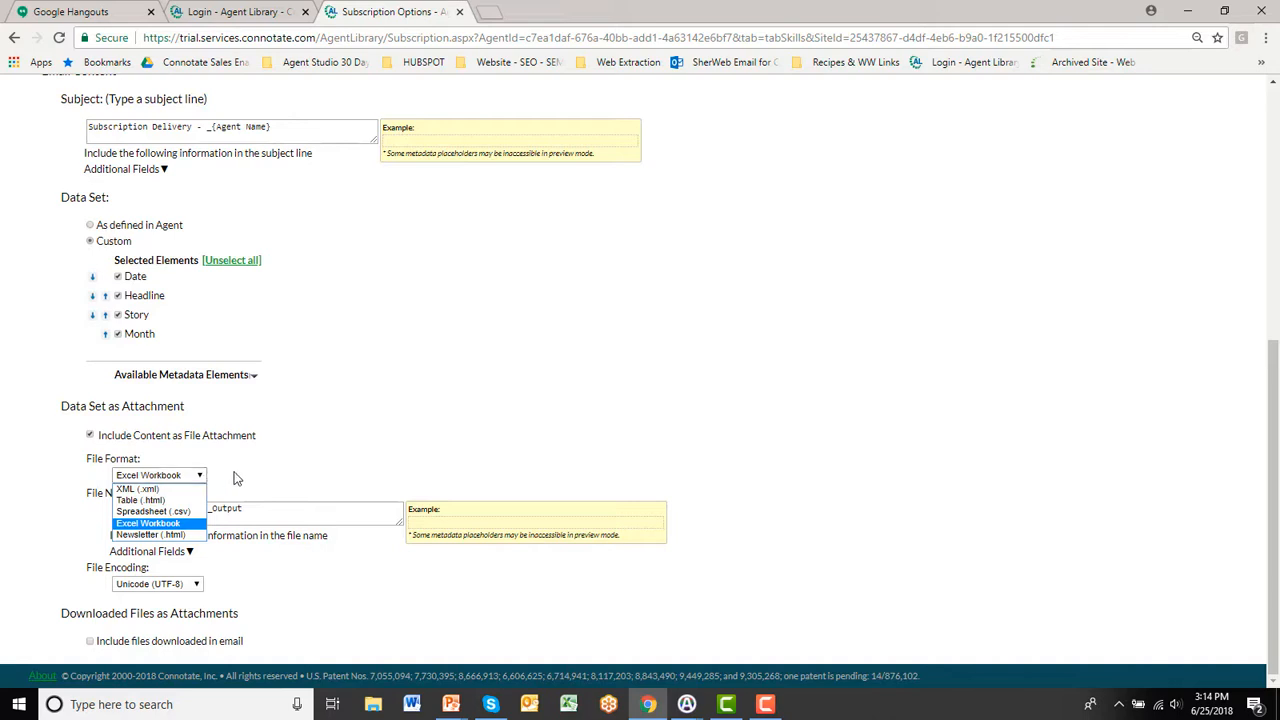
left_click(293, 511)
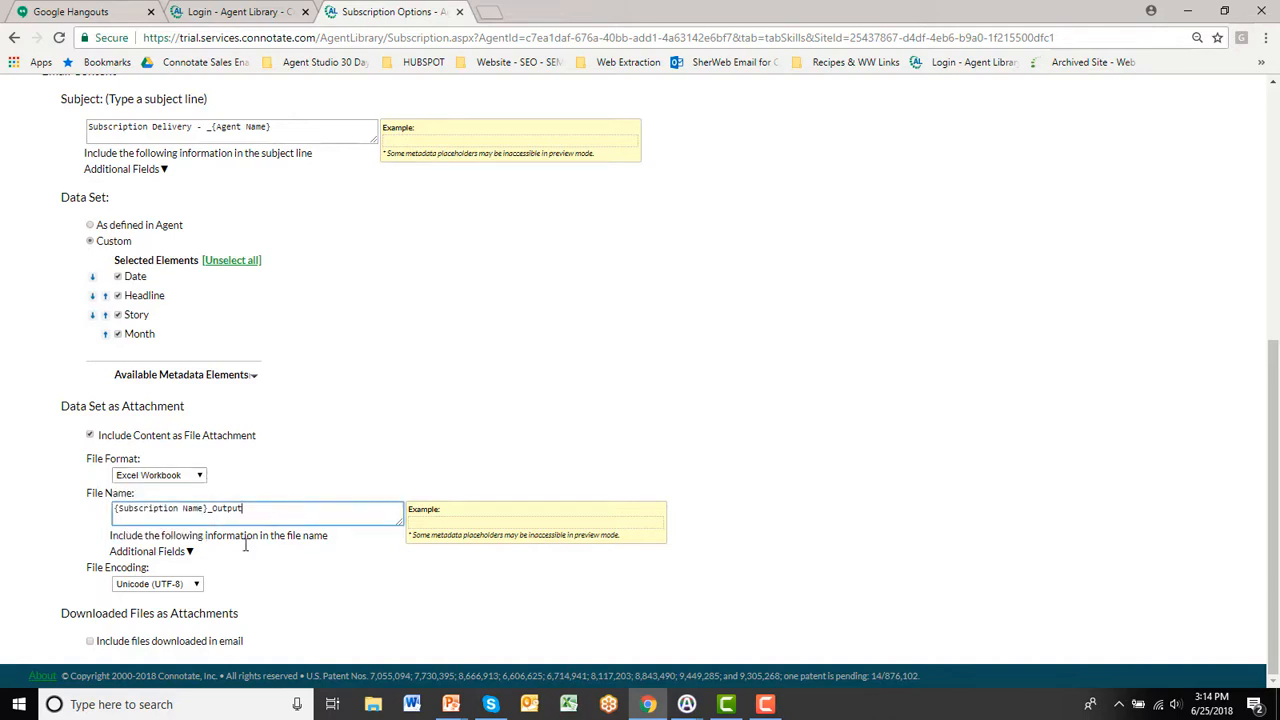
left_click(189, 552)
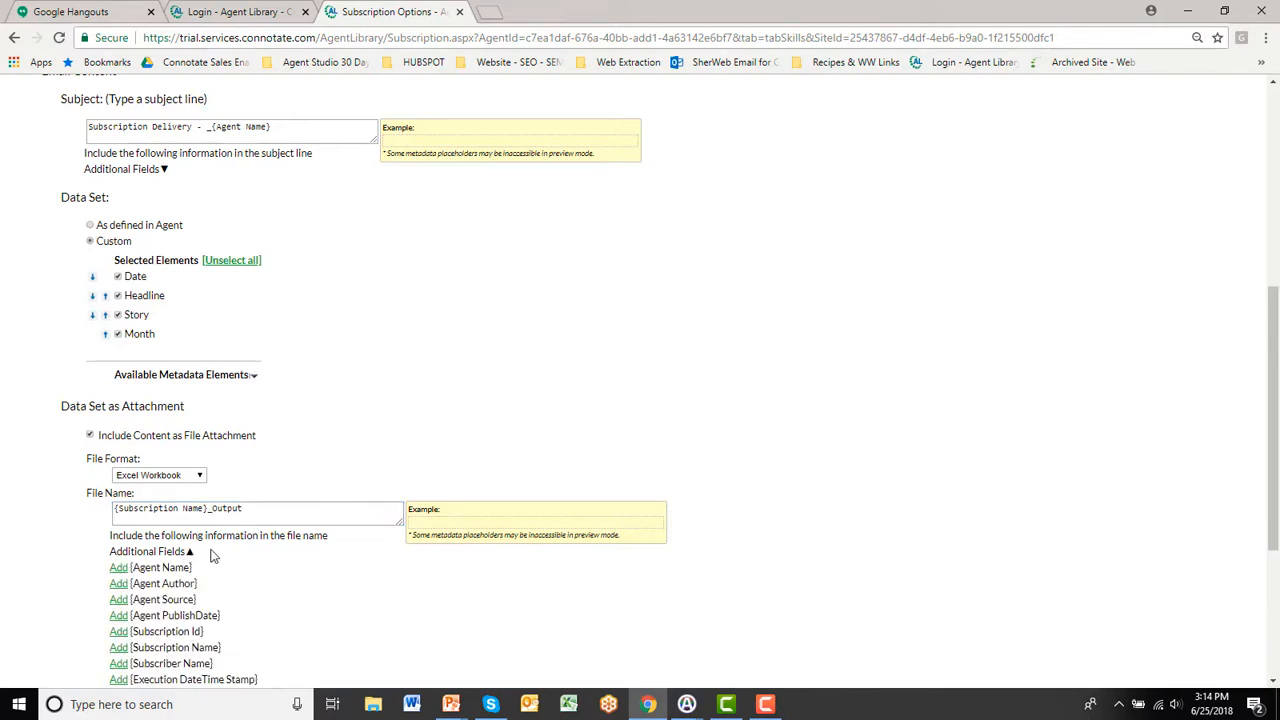
left_click(190, 554)
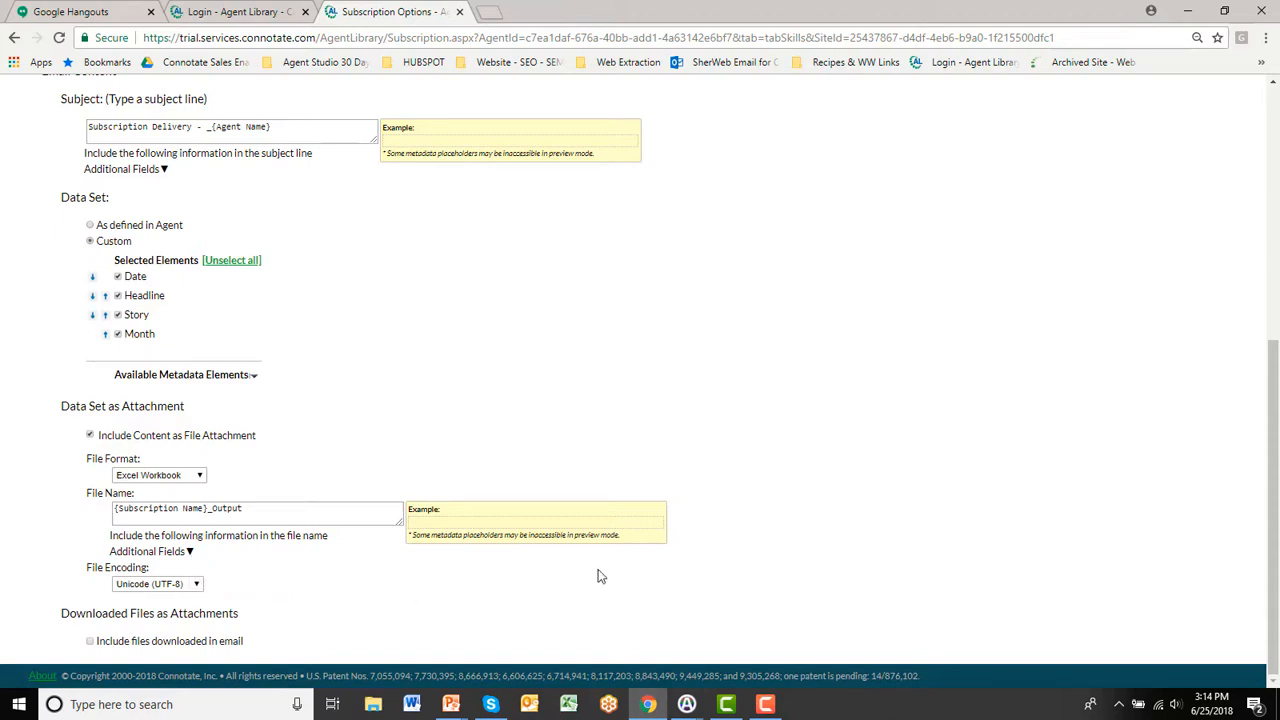
Set the time zone of the subscription's run schedule to (UTC-05:00) Eastern Time (US & Canada).
left_click_drag(1268, 489, 1247, 274)
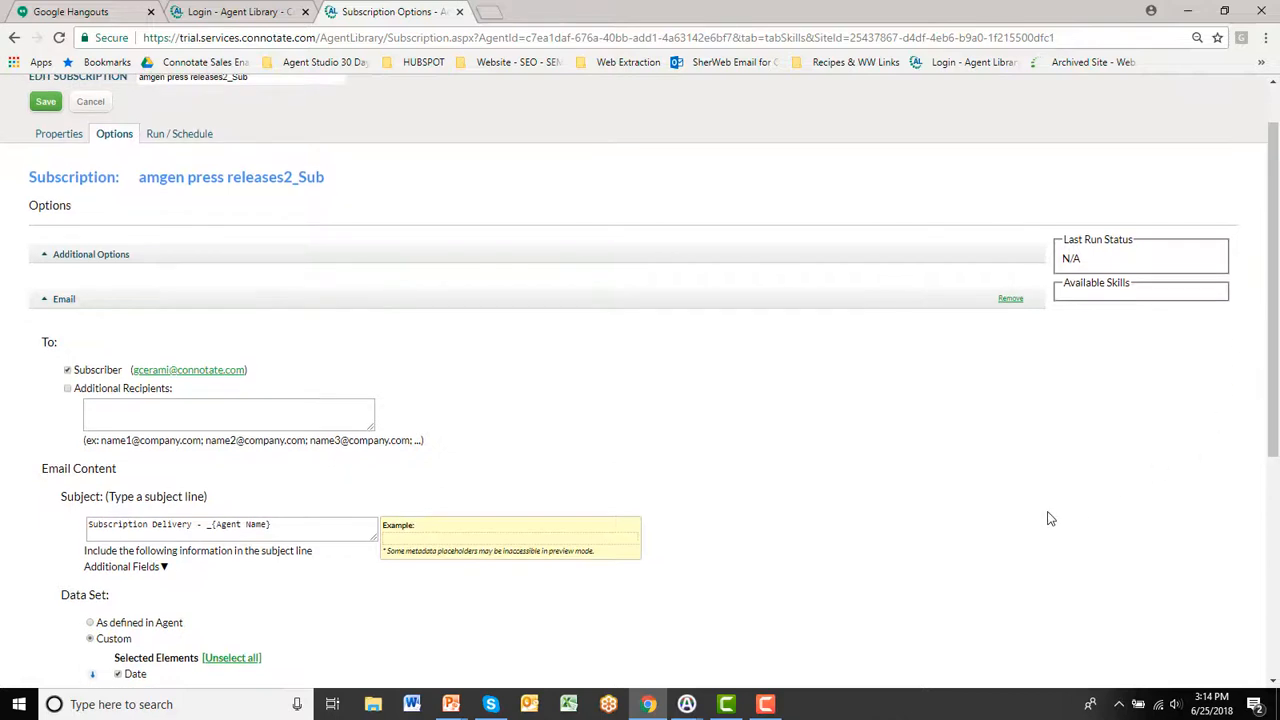
left_click(186, 138)
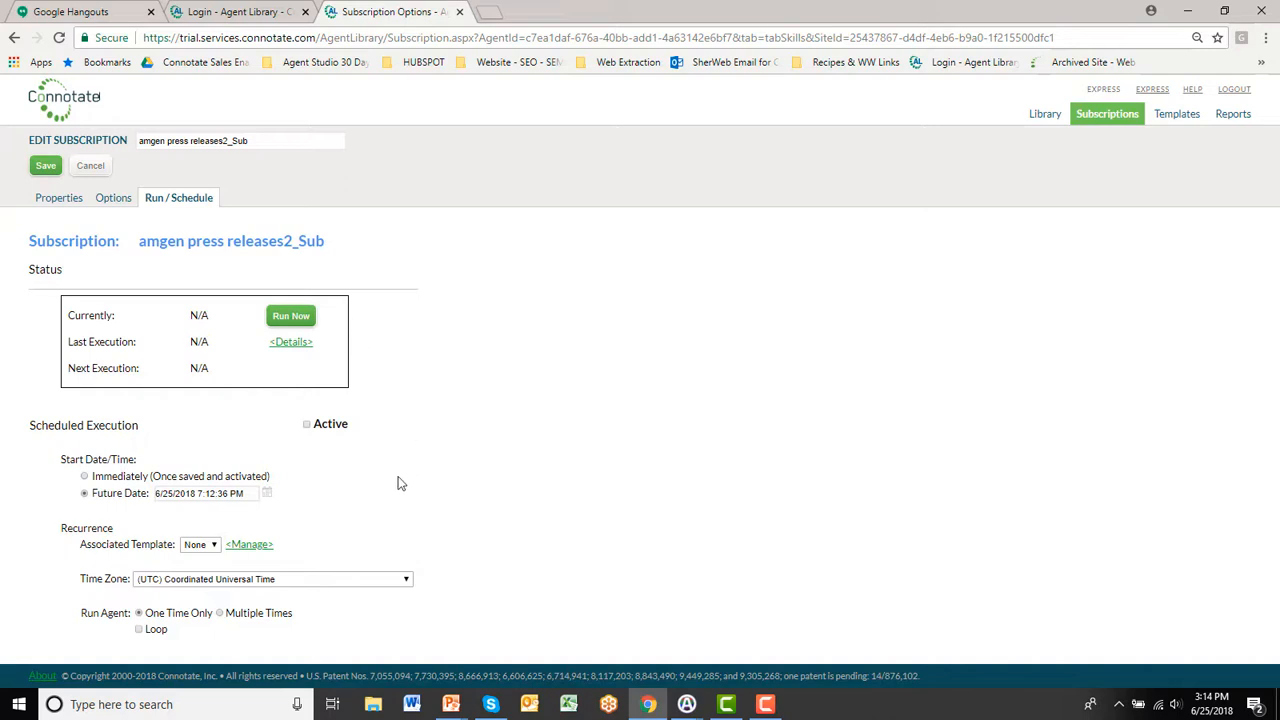
left_click(407, 583)
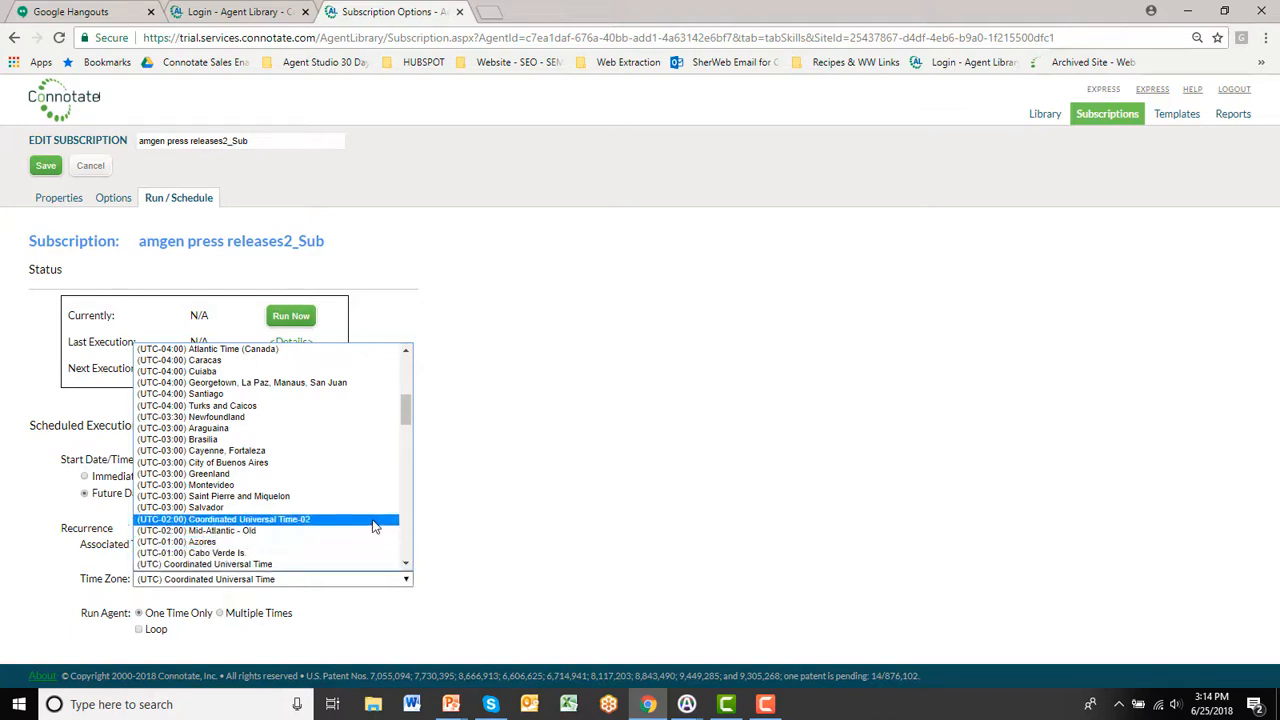
scroll(371, 522, "up", 5)
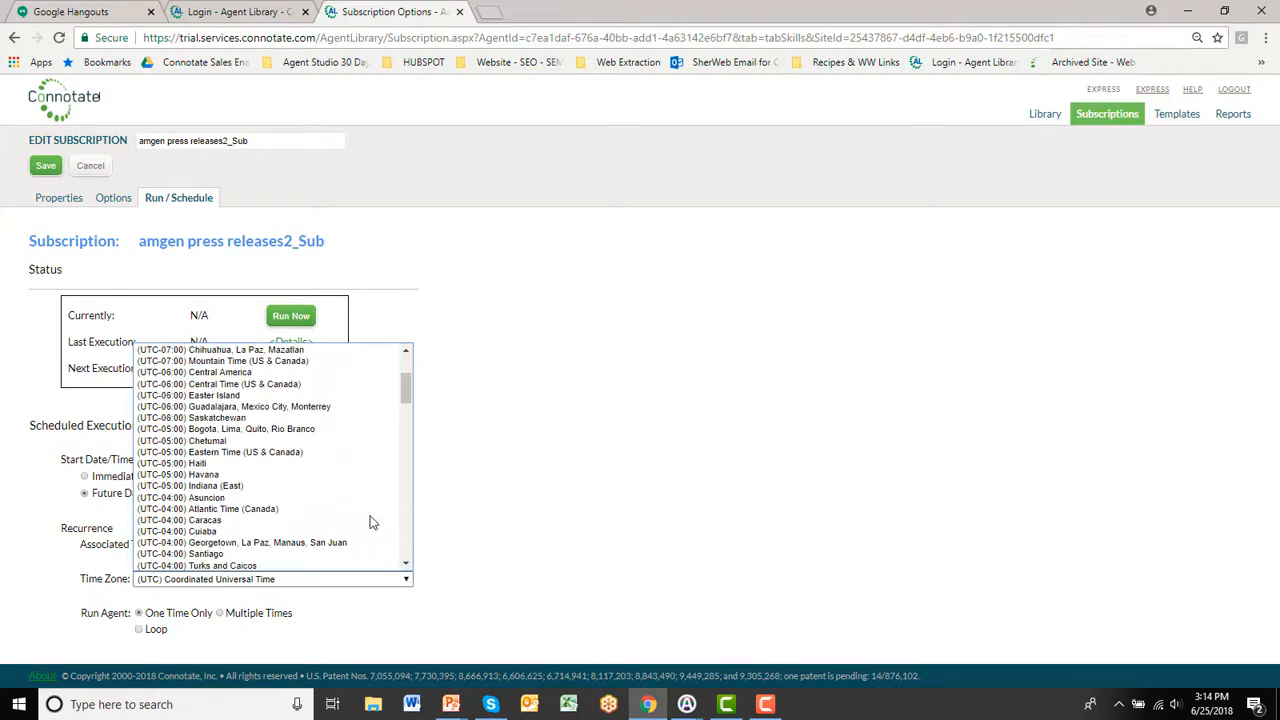
left_click(301, 452)
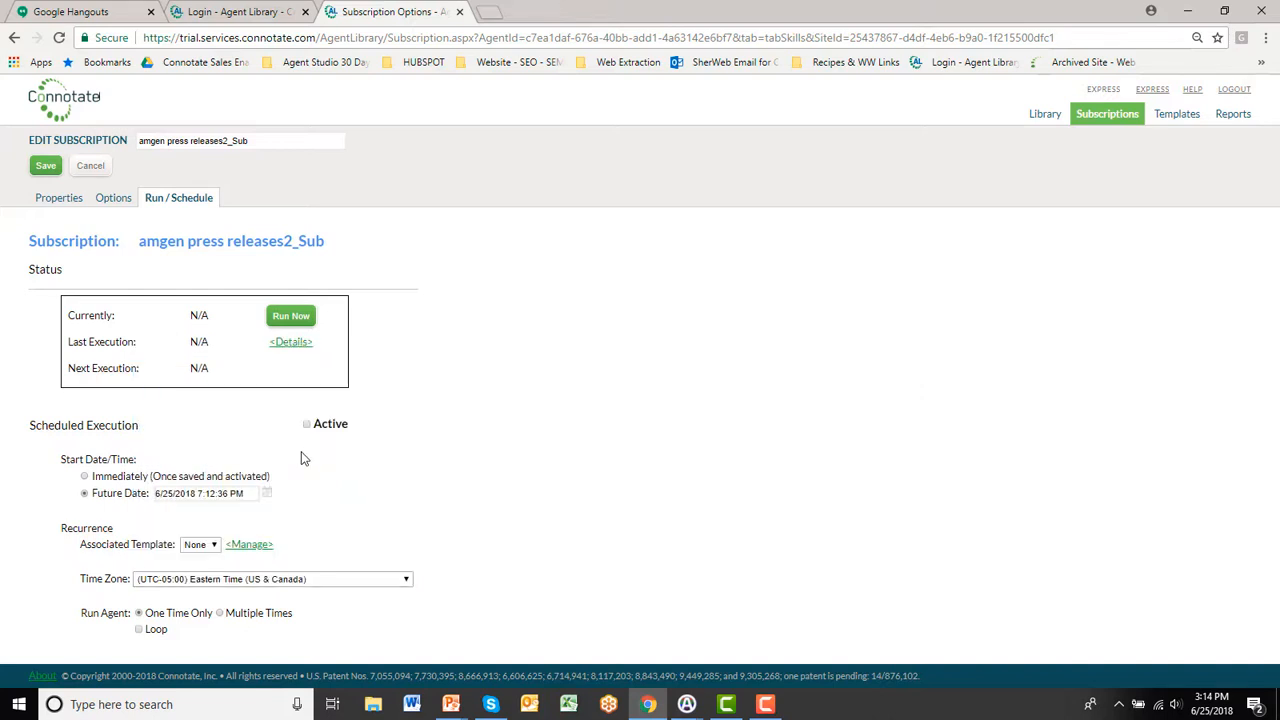
Schedule the agent to run multiple times with a weekly recurrence, every 1 week on Monday.
left_click(219, 615)
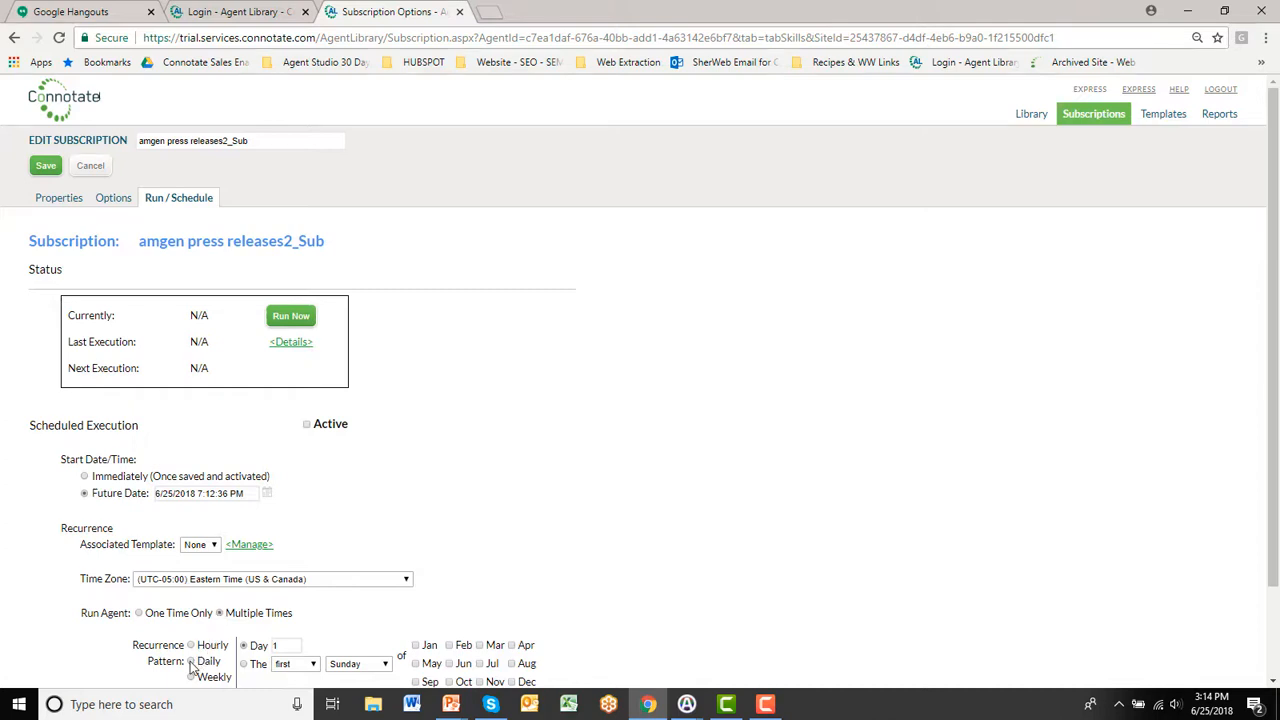
left_click(191, 662)
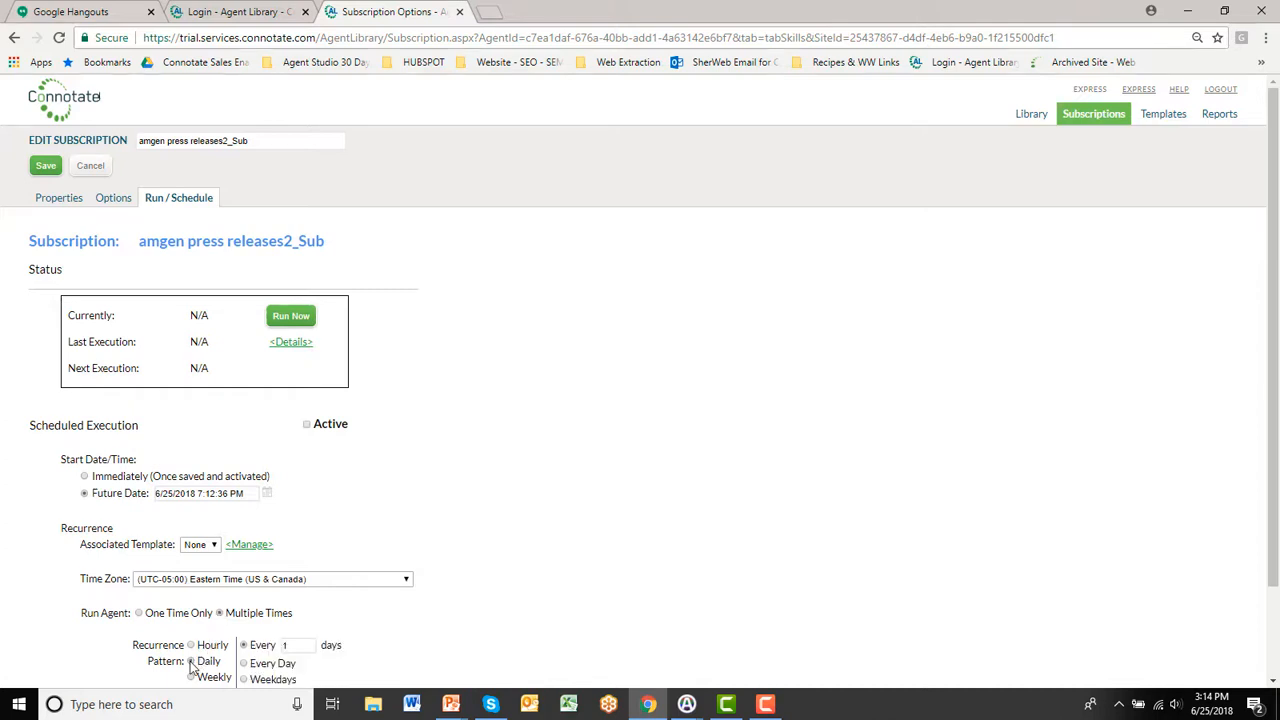
left_click(192, 678)
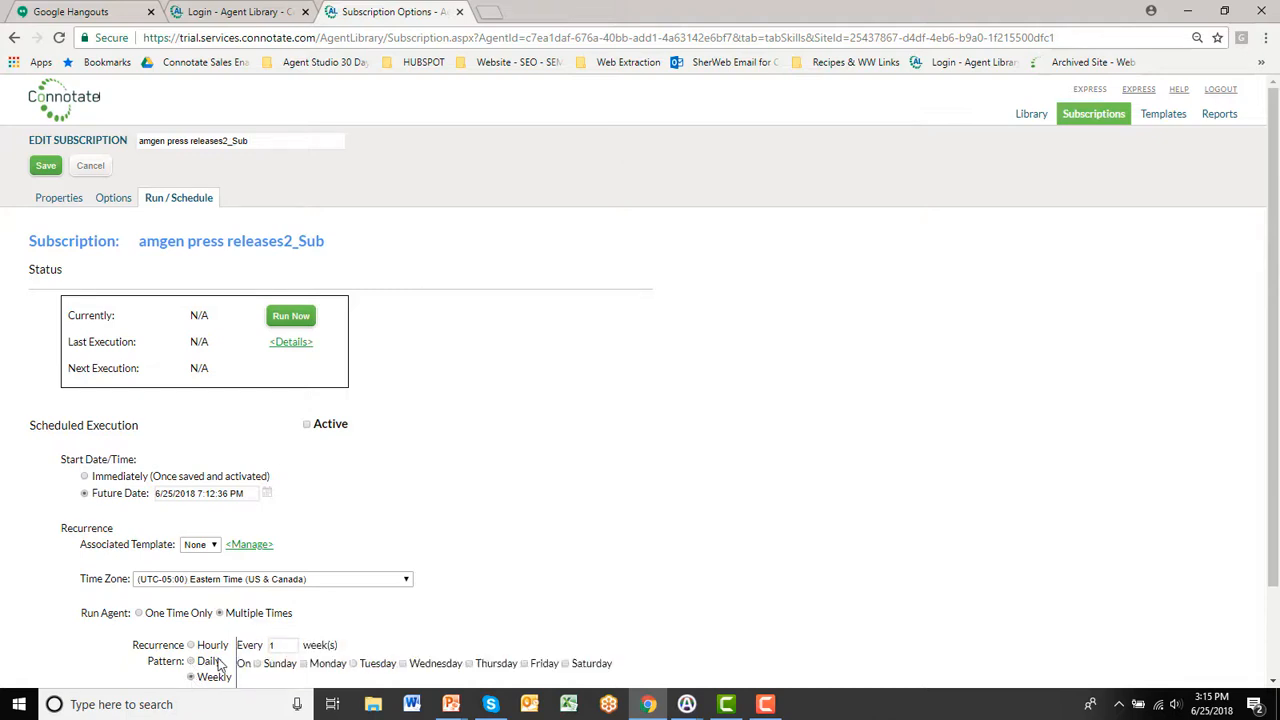
scroll(220, 665, "down", 1)
left_click(191, 615)
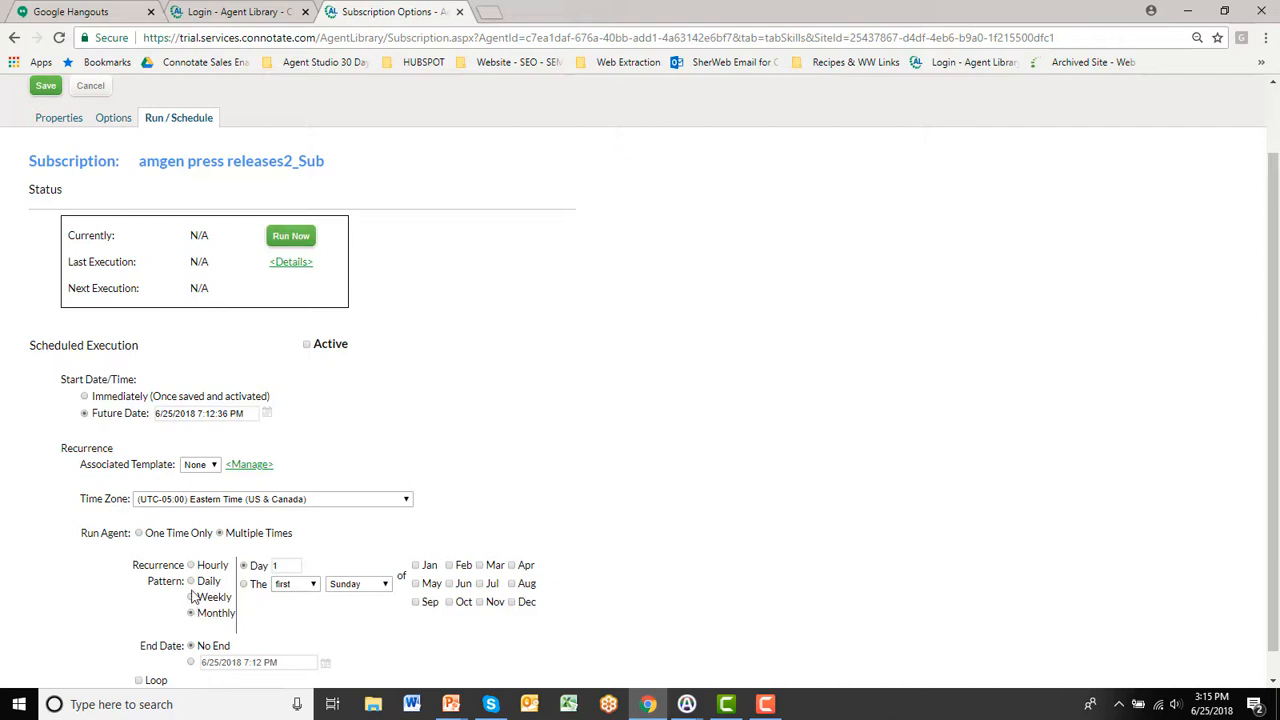
left_click(192, 598)
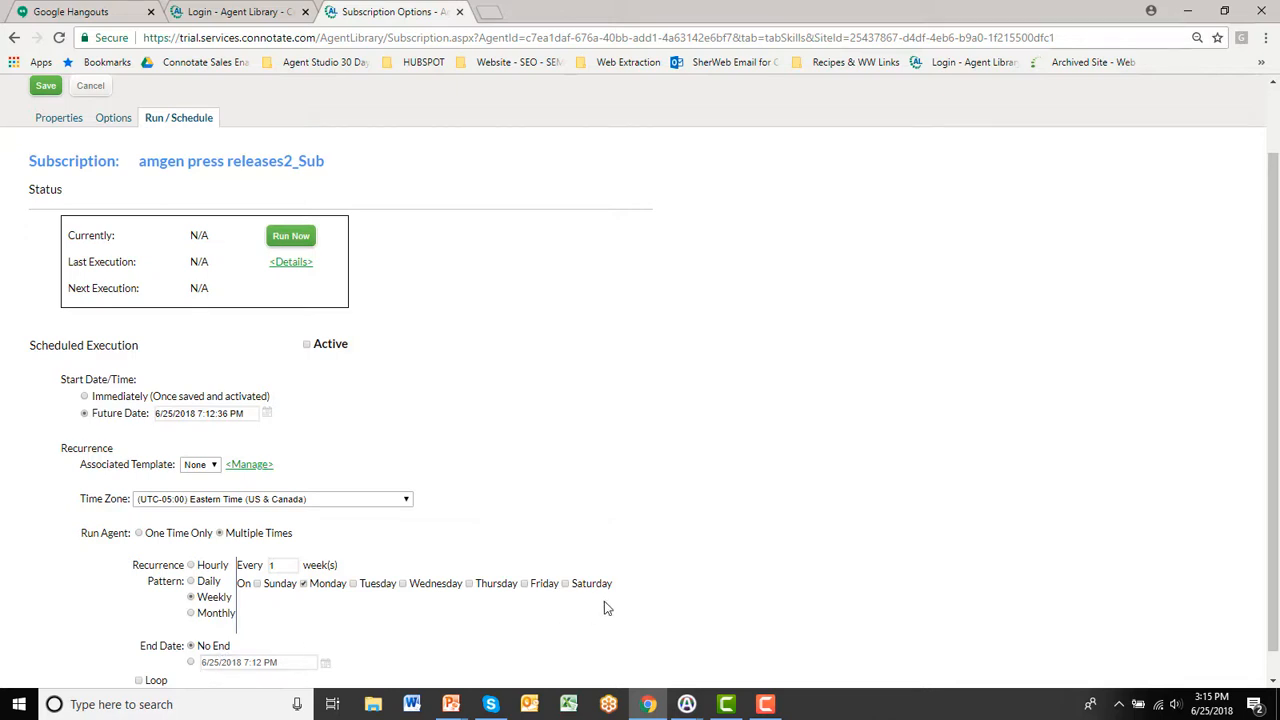
Activate the subscription's scheduled execution and run it immediately, checking the run in its execution details.
scroll(643, 538, "up", 1)
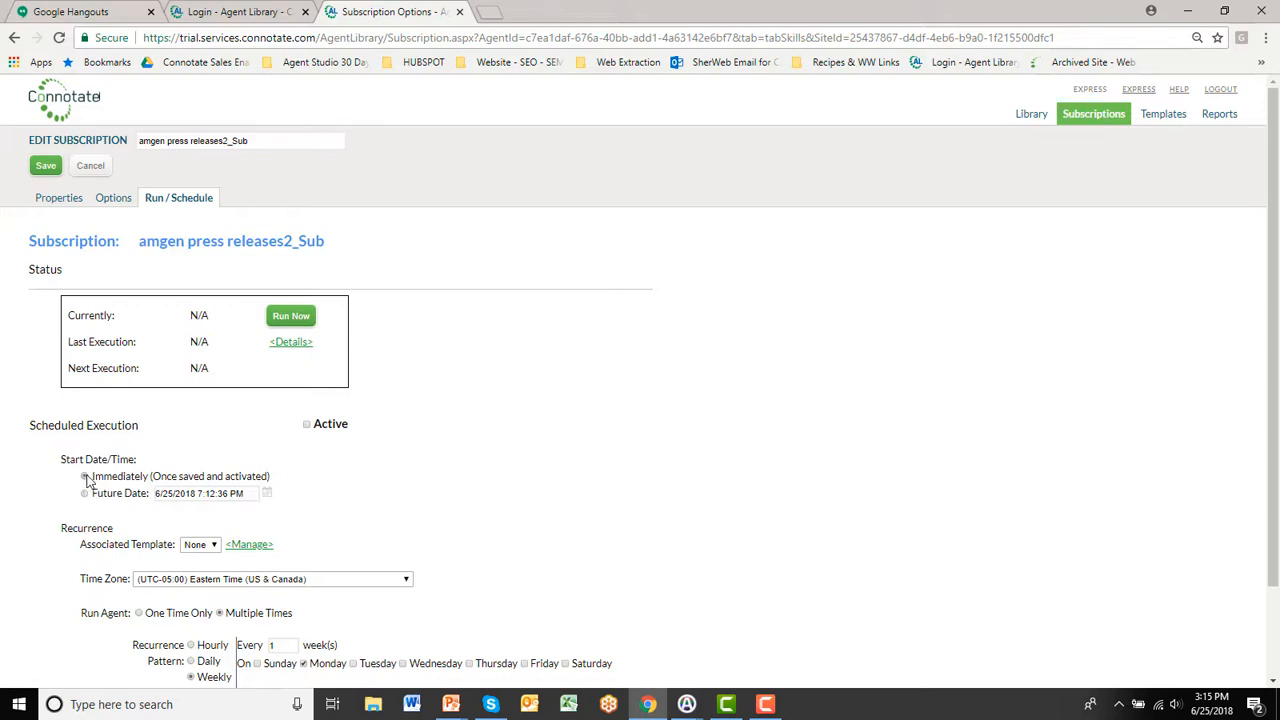
left_click(307, 425)
left_click(303, 318)
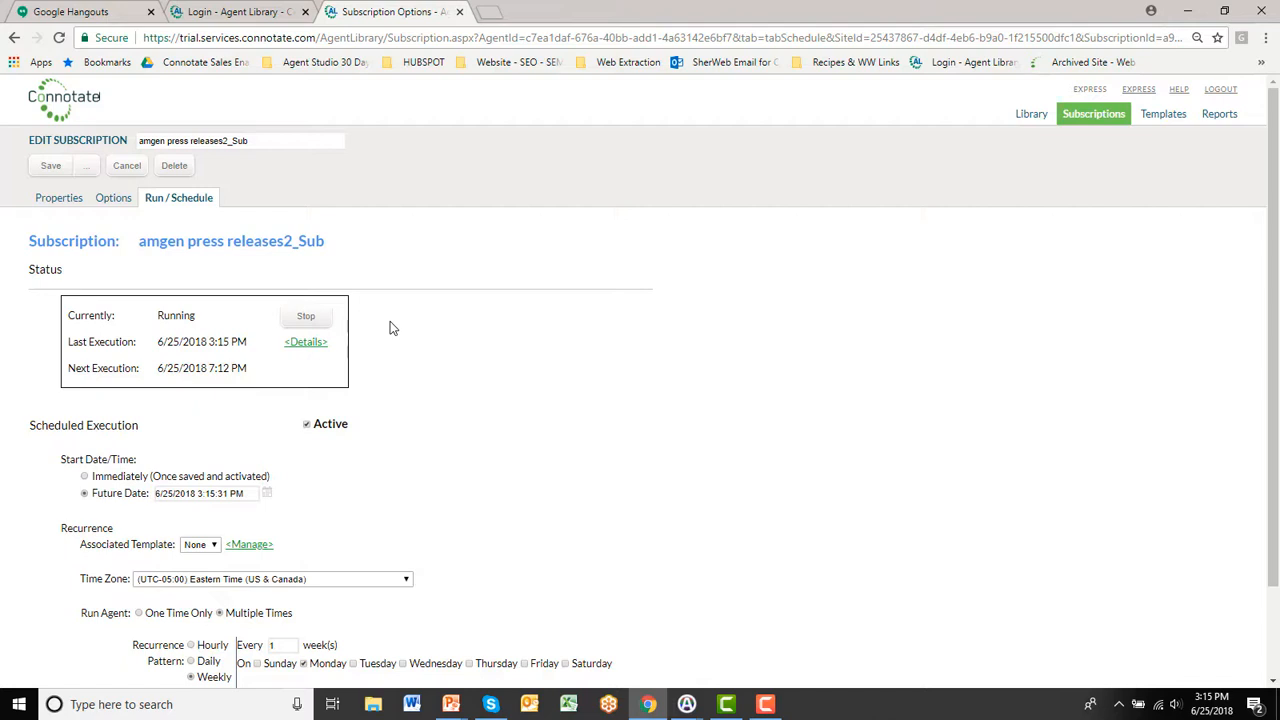
left_click(305, 342)
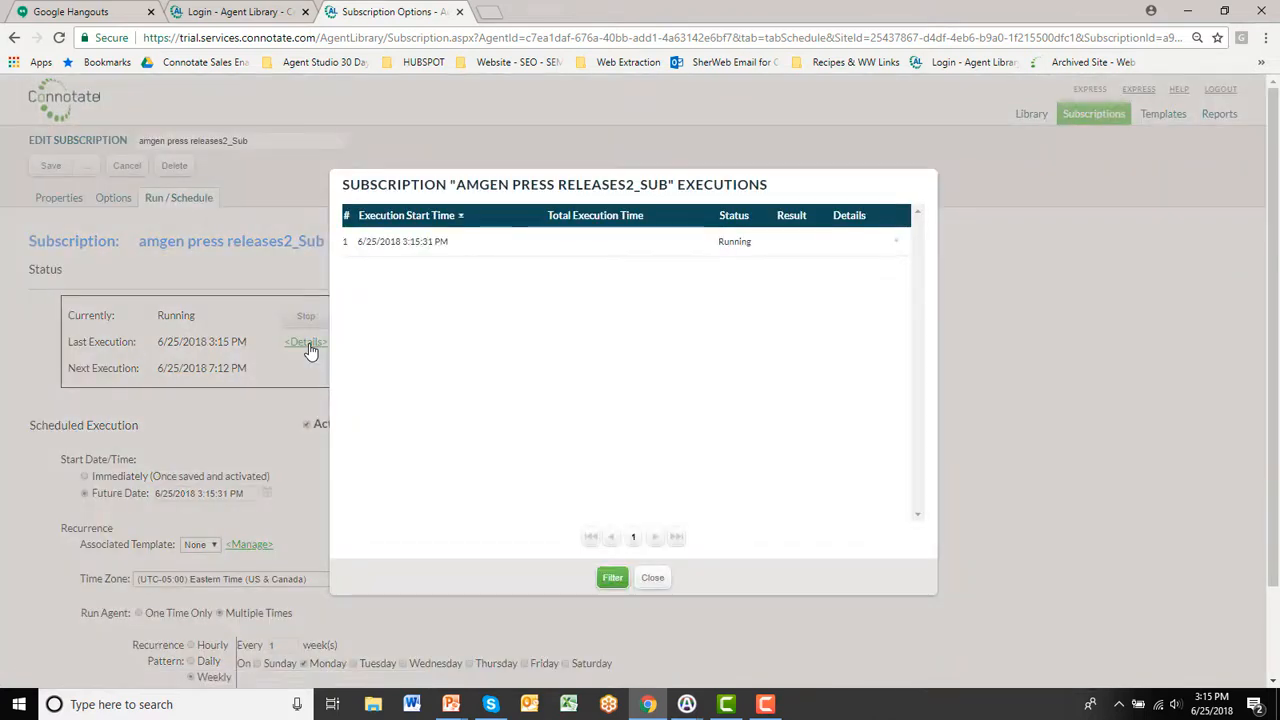
left_click(653, 580)
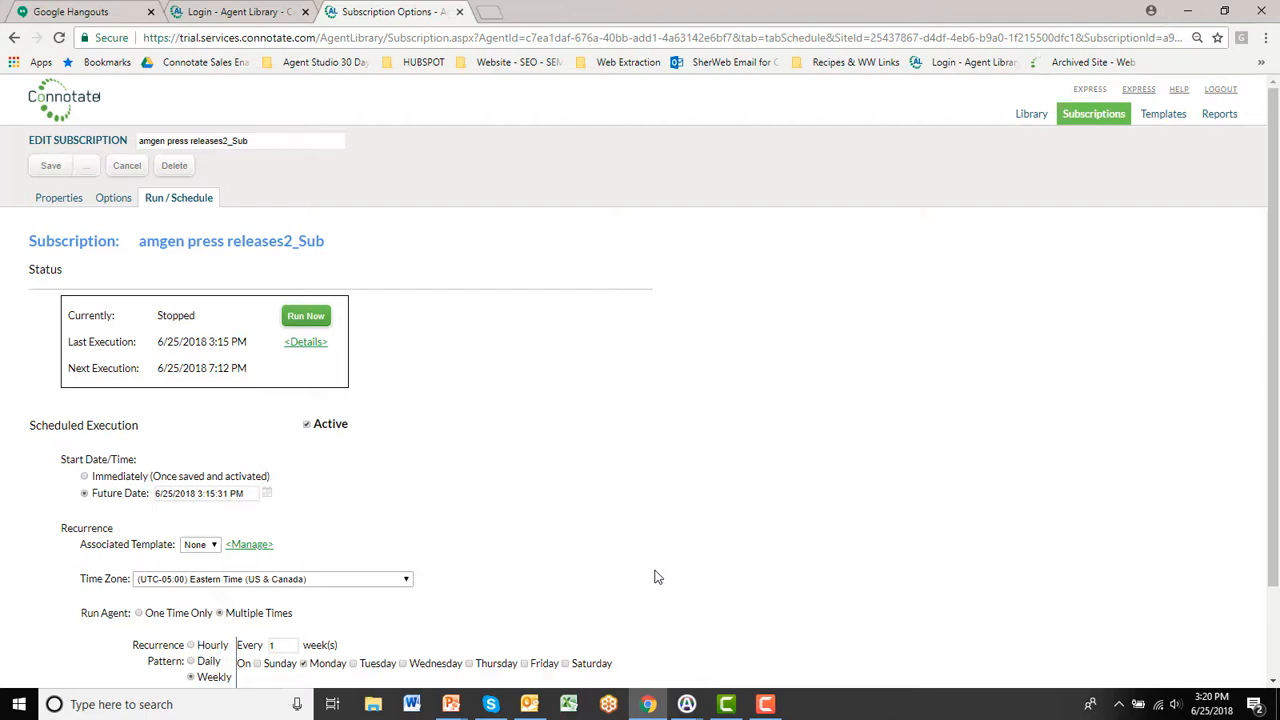
Switch to Outlook, open the Excel attachment of the "Subscription Delivery - _amgen press releases2" message and examine the extracted press releases.
key("alt+Tab")
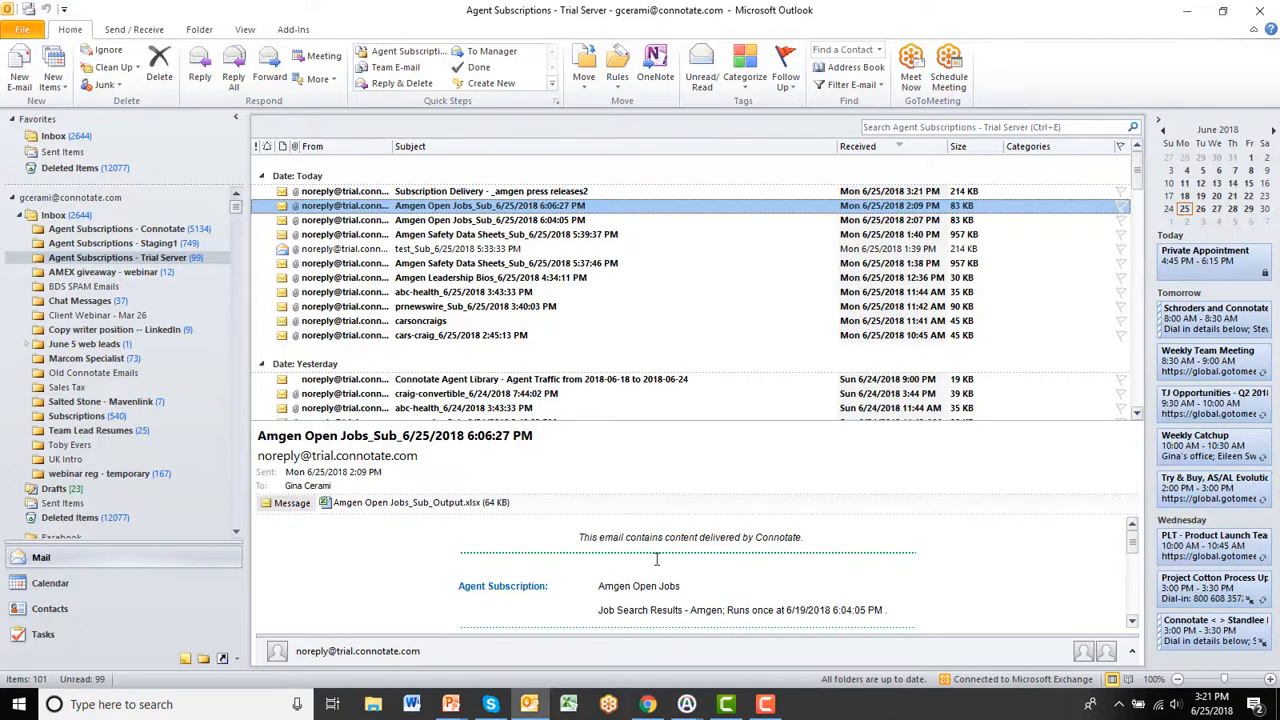
left_click(516, 192)
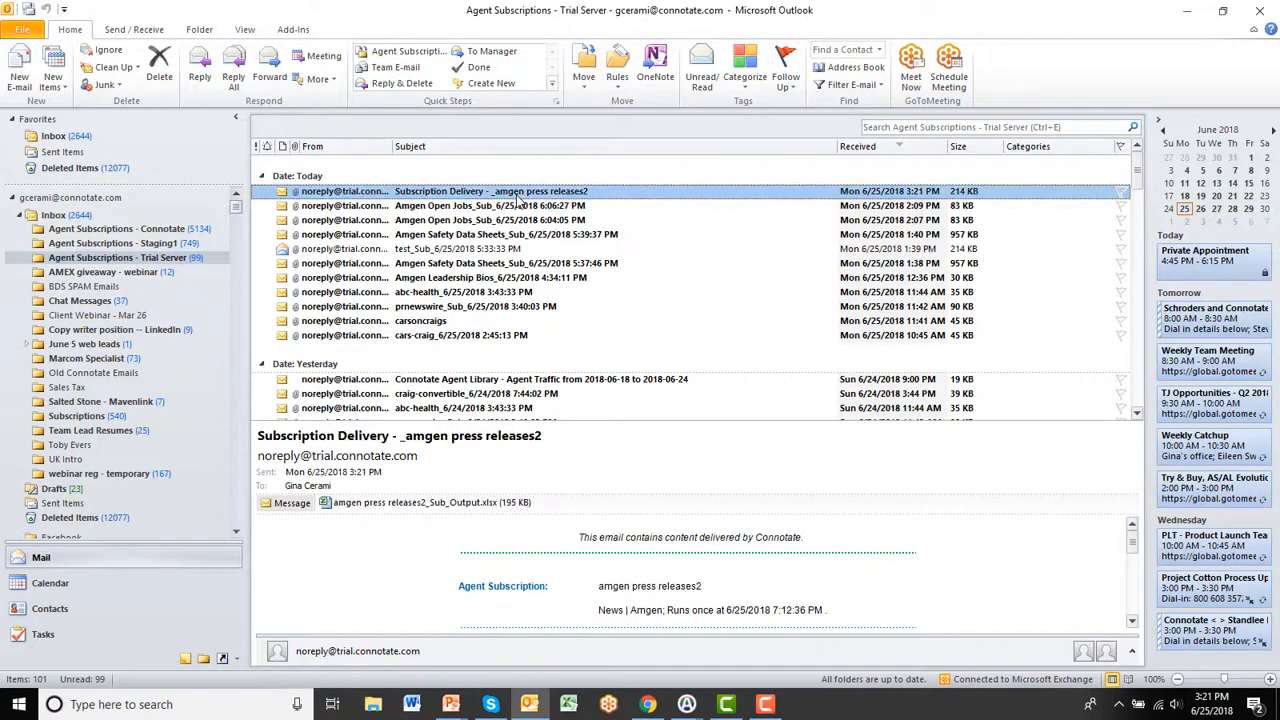
double_click(516, 193)
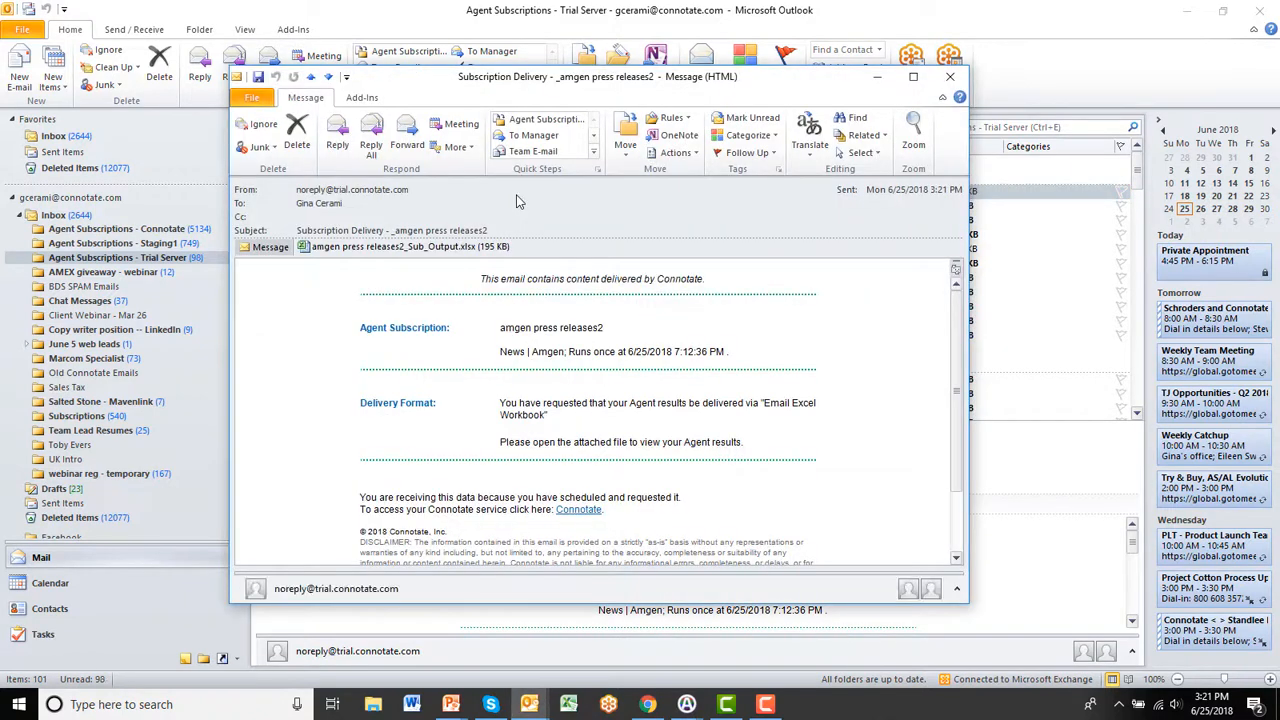
double_click(310, 257)
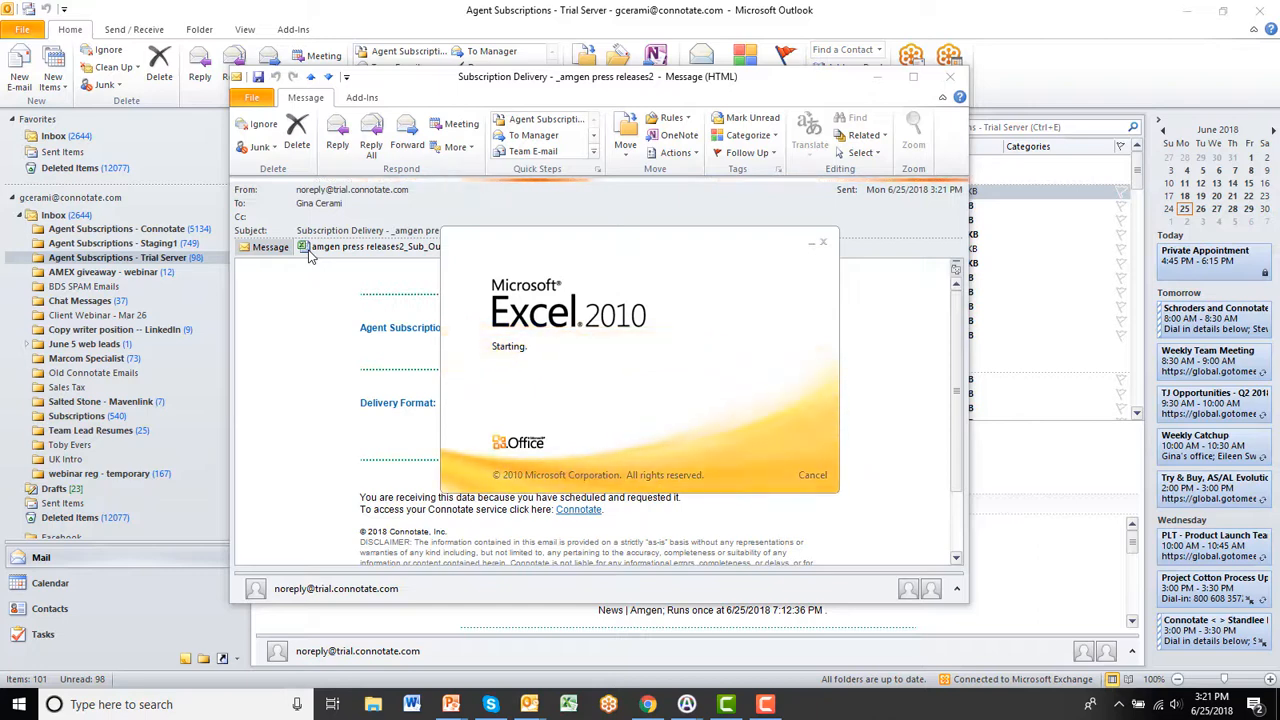
left_click(610, 393)
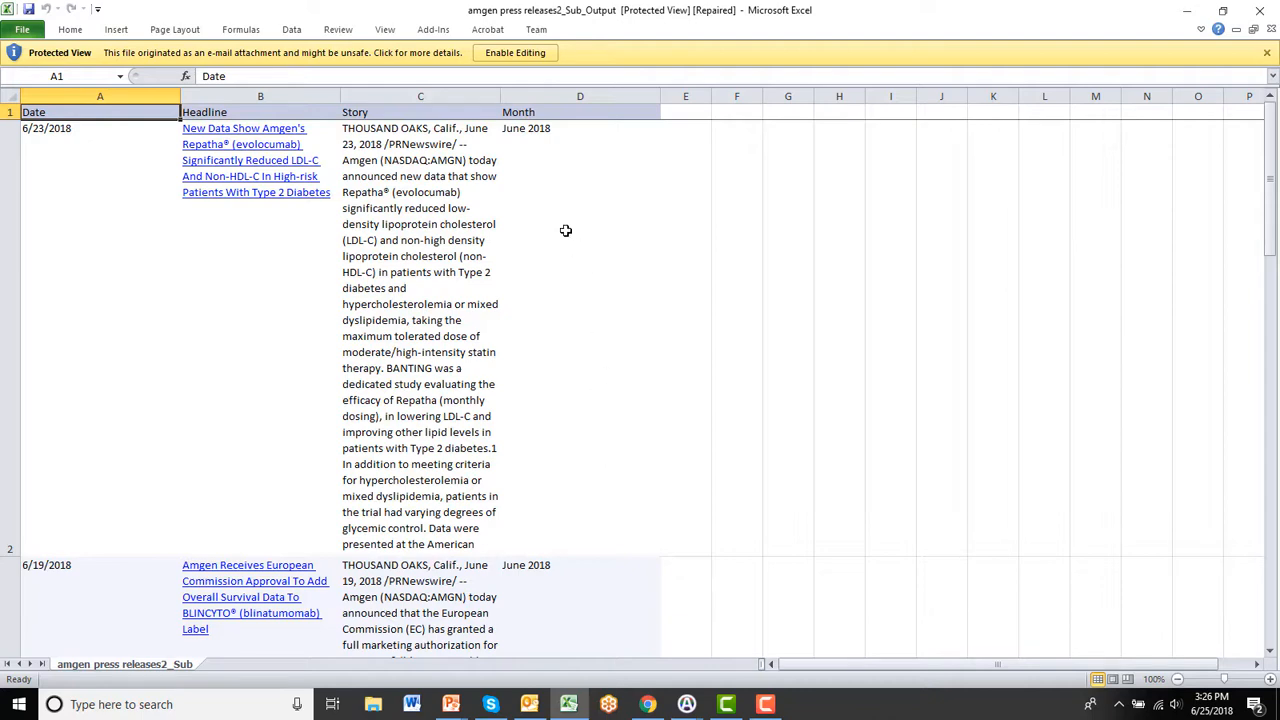
scroll(697, 321, "down", 5)
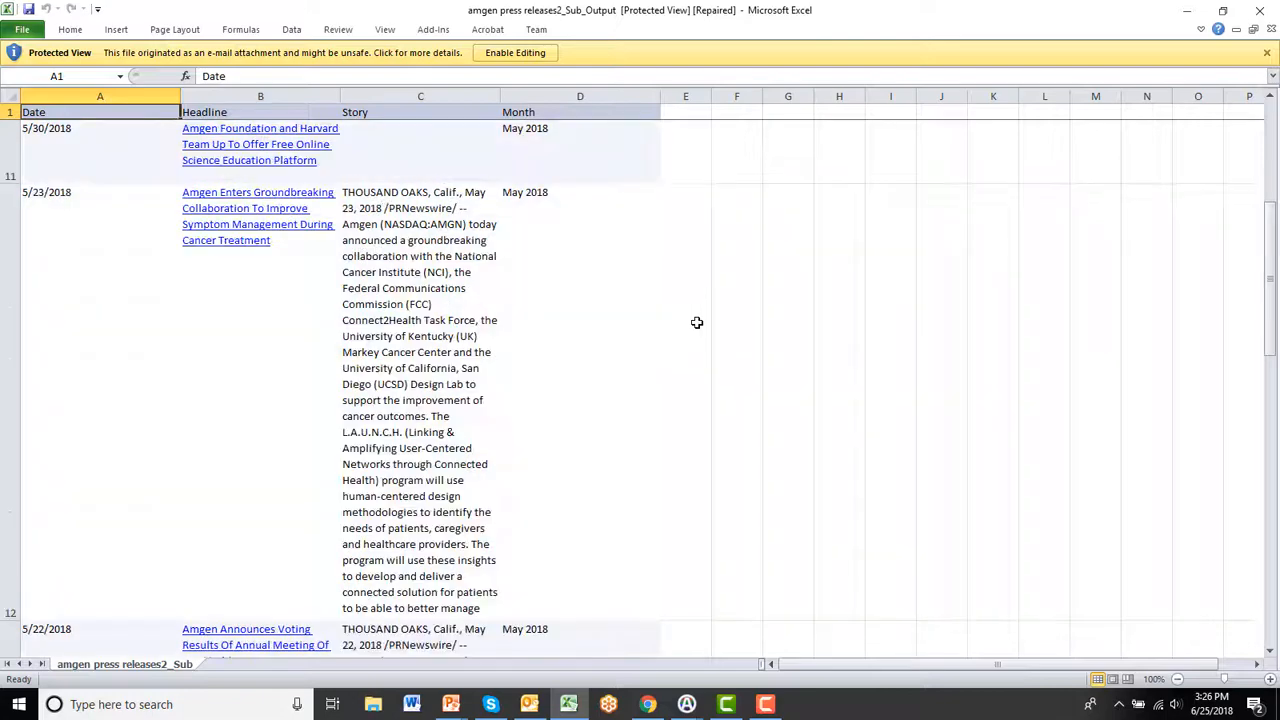
scroll(697, 322, "down", 2)
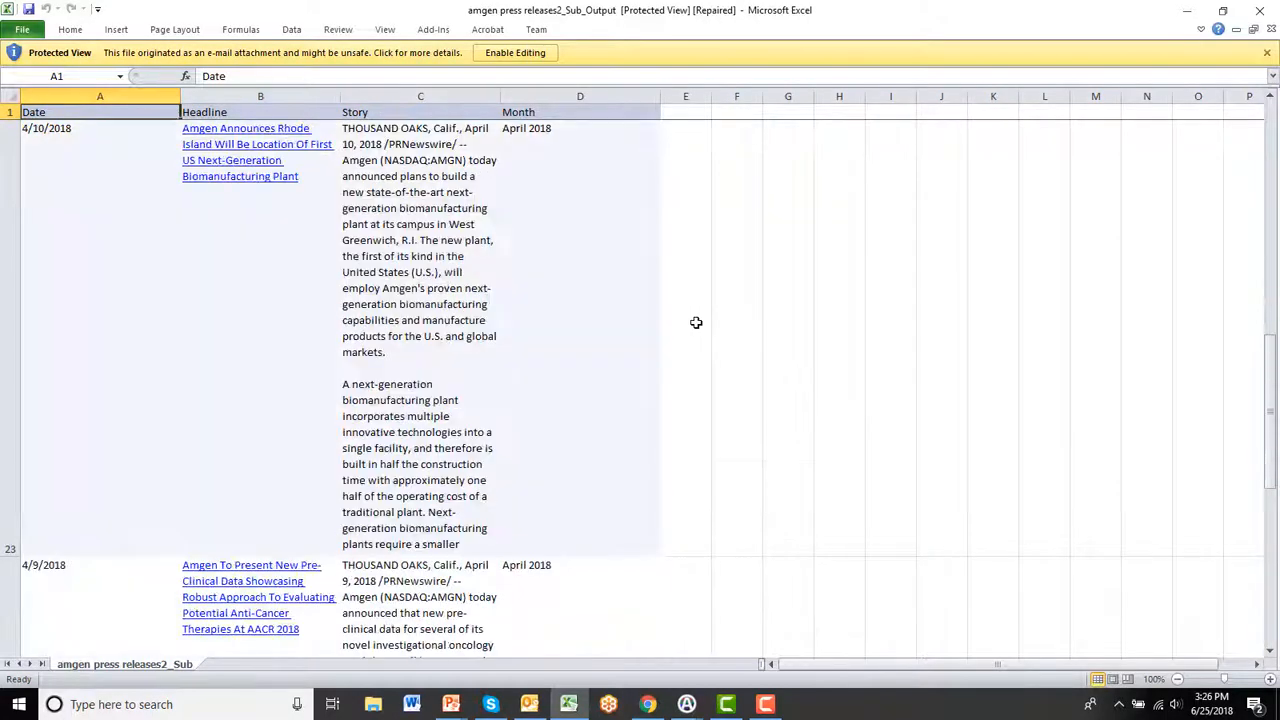
scroll(695, 321, "up", 5)
scroll(695, 321, "up", 4)
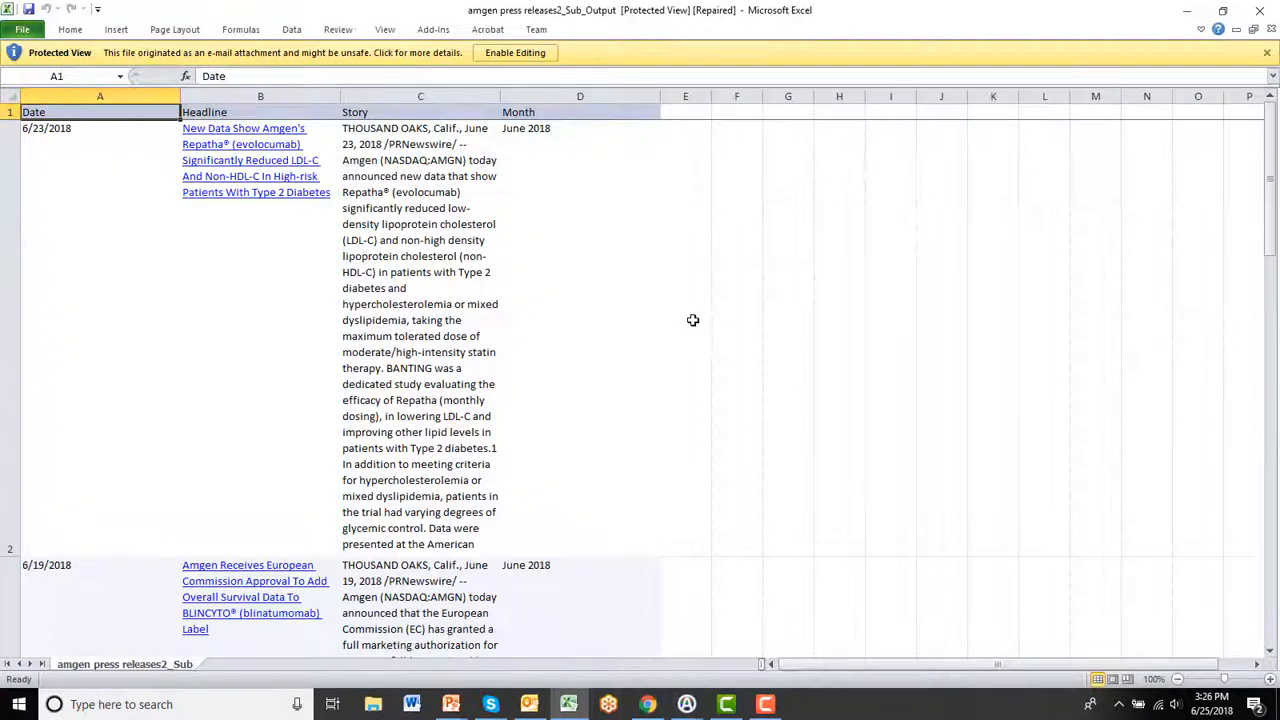